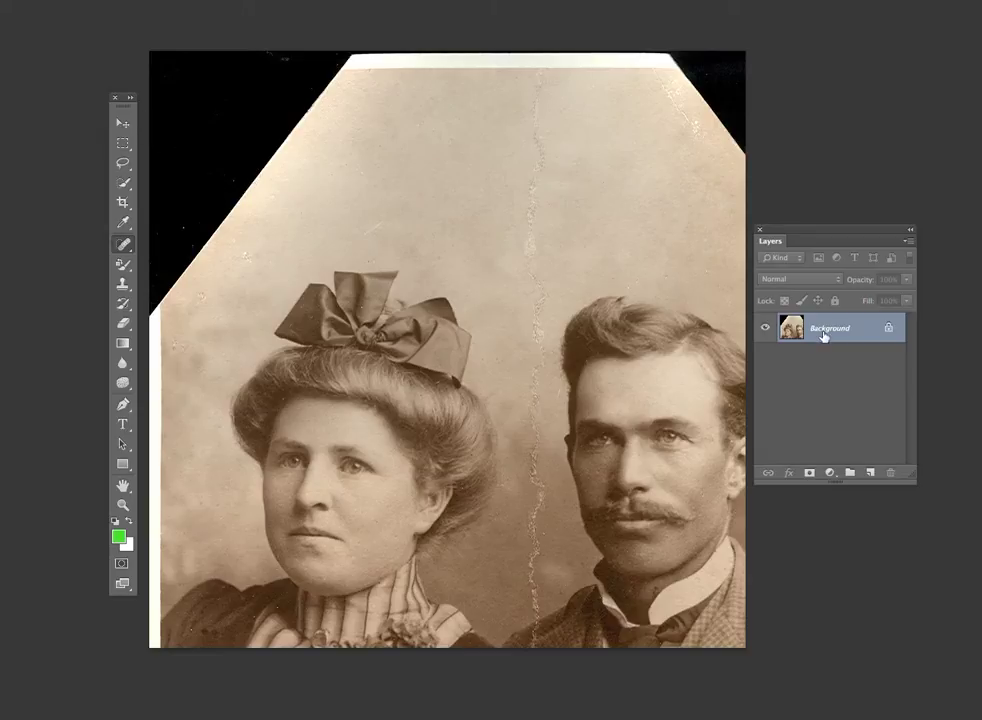
Duplicate the Background layer and rename the copy "fix it"
{"action": "left_click_drag", "start_coordinate": [840, 330], "coordinate": [868, 472]}
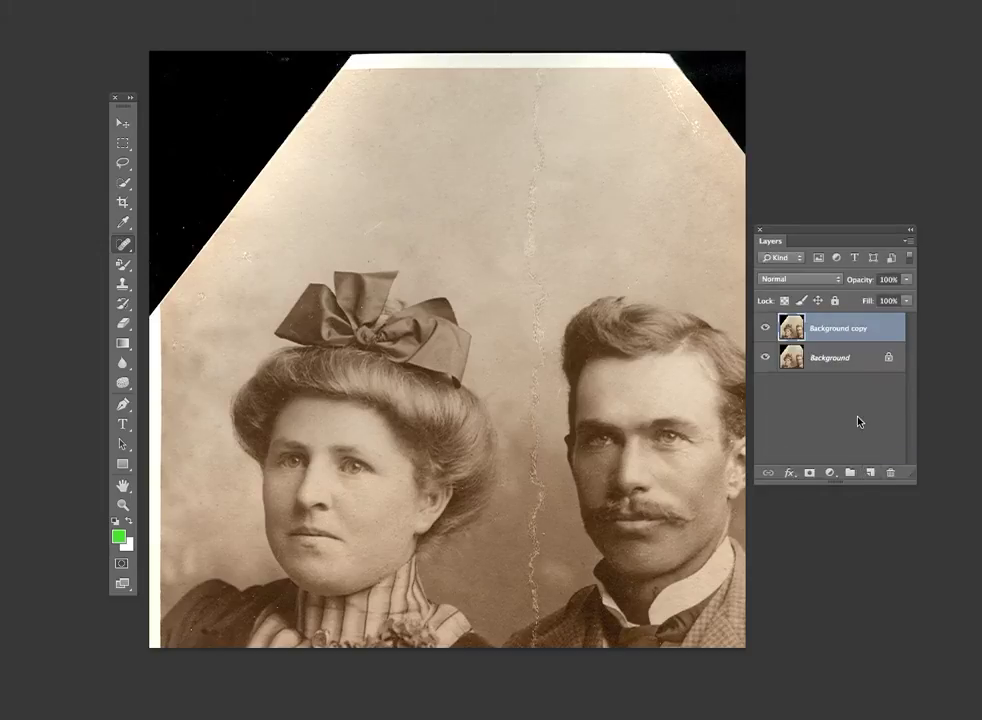
{"action": "double_click", "coordinate": [833, 330]}
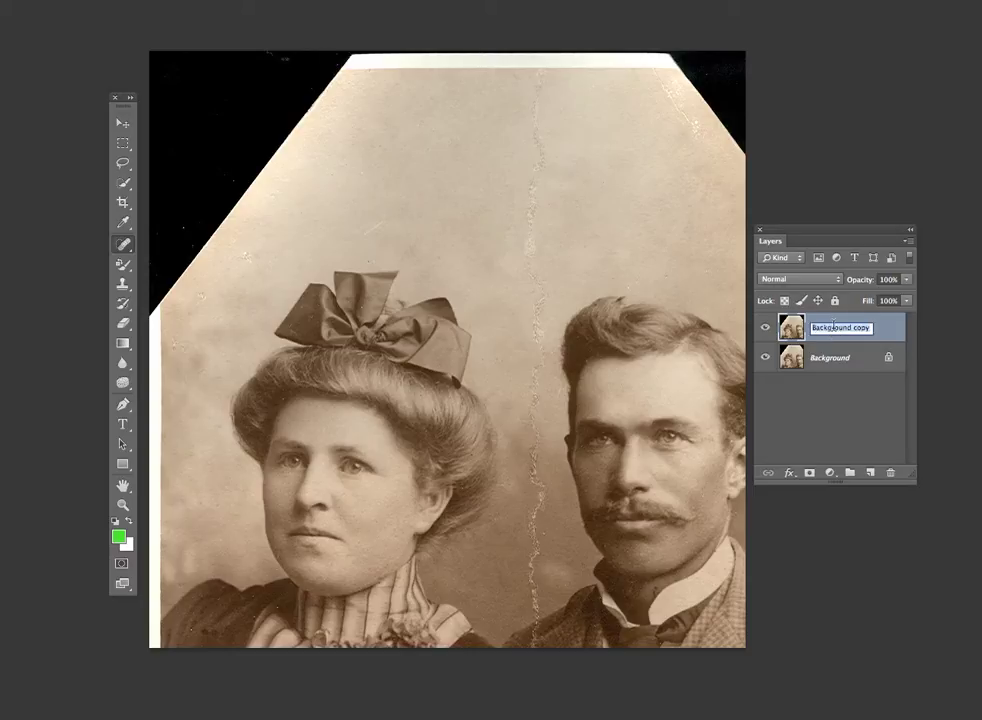
{"action": "type", "text": "fix it"}
{"action": "key", "text": "Return"}
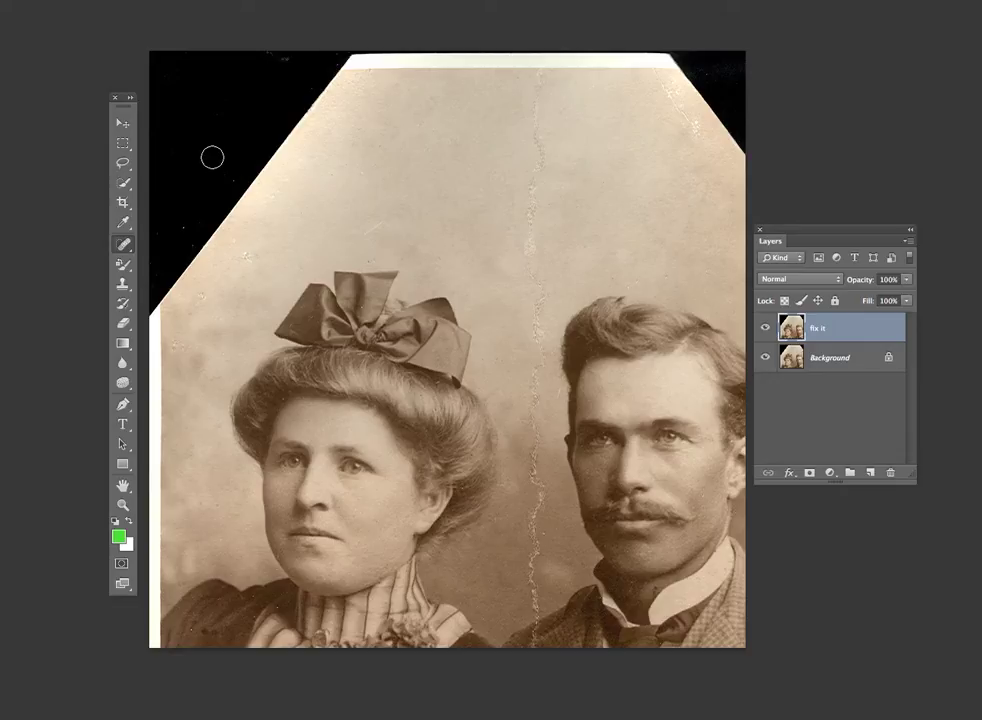
Crop the photo to a landscape frame around the couple, removing the upper mount and leaving only a small black corner
{"action": "left_click", "coordinate": [122, 204]}
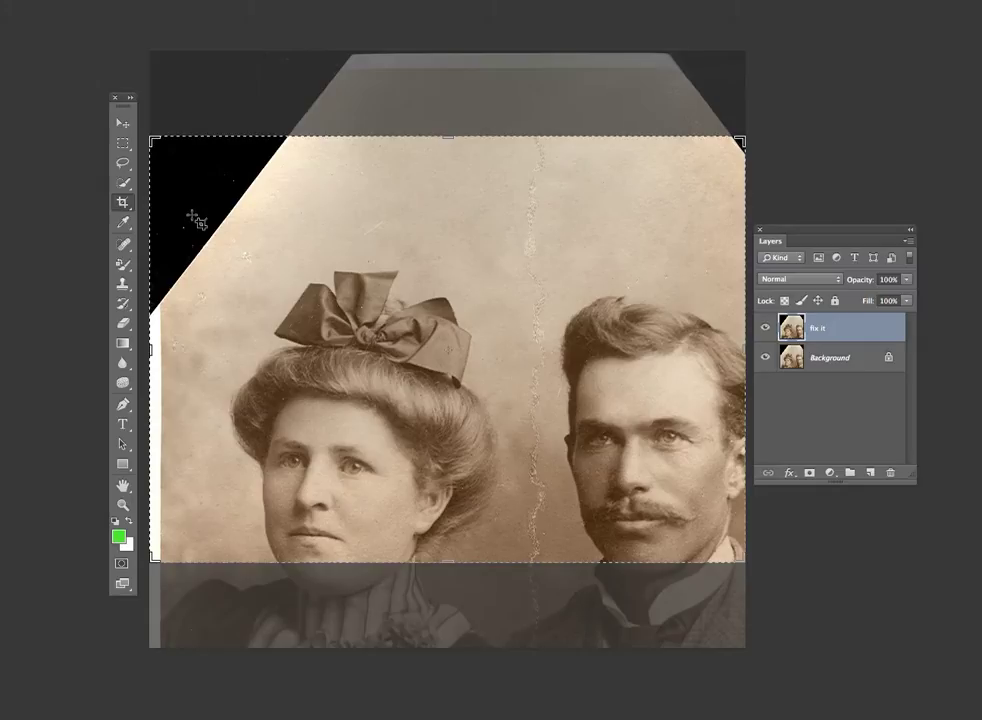
{"action": "left_click_drag", "start_coordinate": [150, 137], "coordinate": [178, 190]}
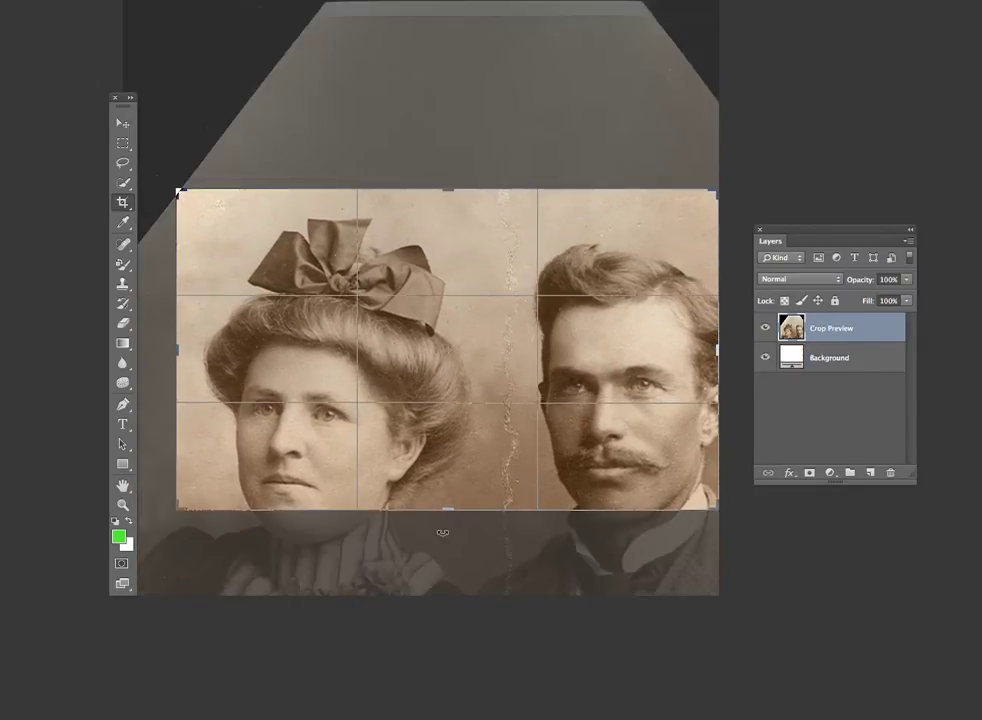
{"action": "left_click_drag", "start_coordinate": [446, 512], "coordinate": [449, 552]}
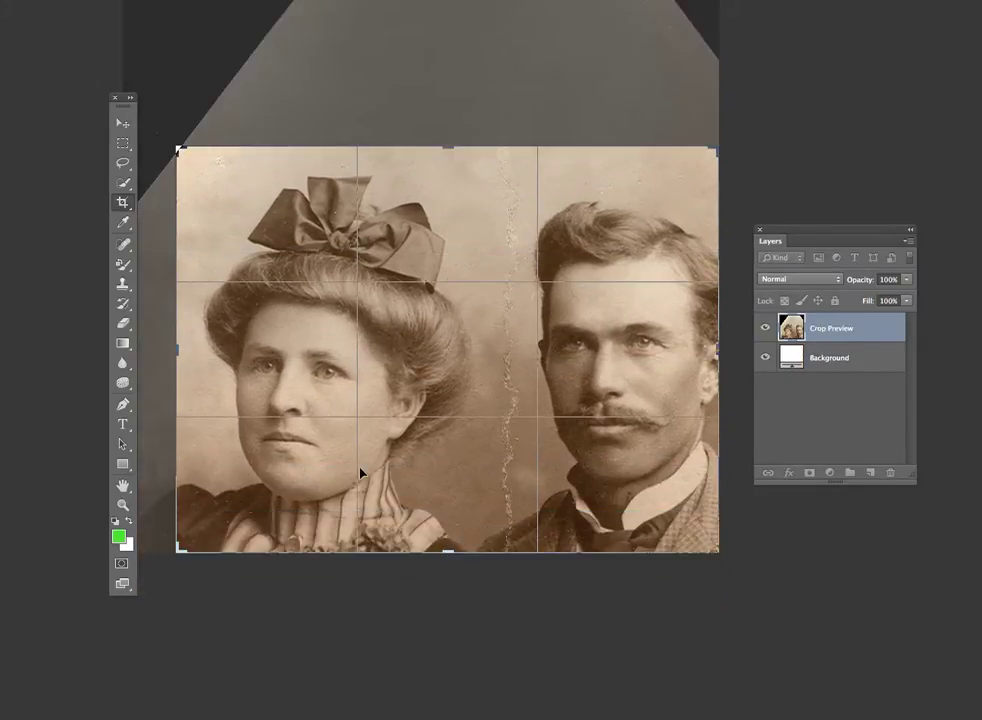
{"action": "left_click_drag", "start_coordinate": [175, 347], "coordinate": [155, 347]}
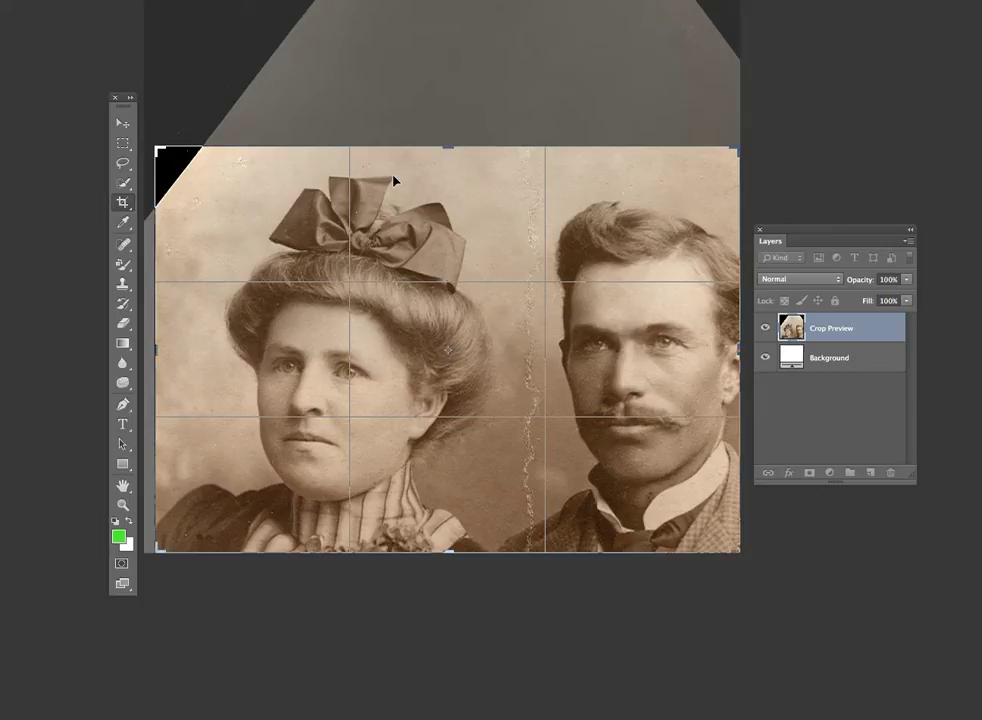
{"action": "key", "text": "Return"}
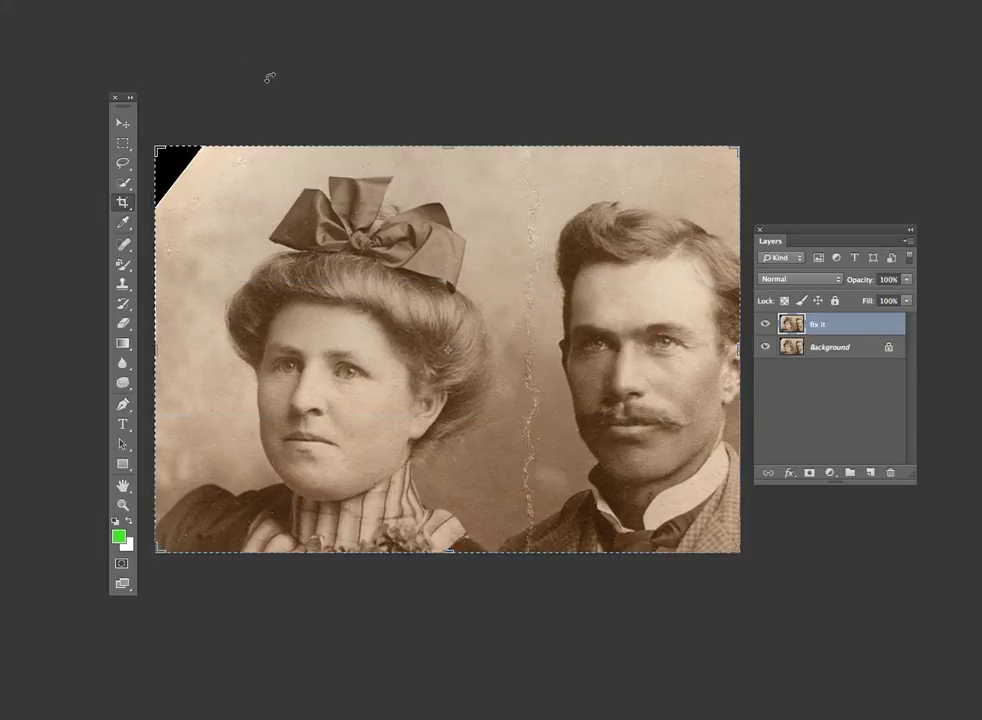
{"action": "left_click", "coordinate": [124, 125]}
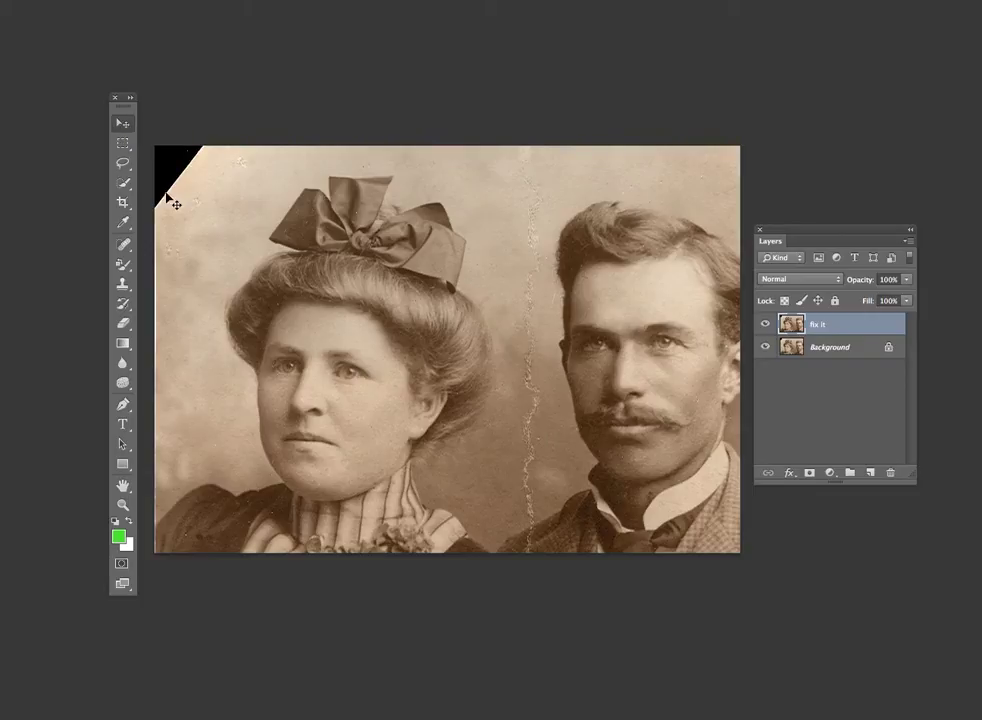
Cover the black corner beside the woman's bow with nearby backdrop texture using an enlarged Clone Stamp brush
{"action": "left_click", "coordinate": [123, 285]}
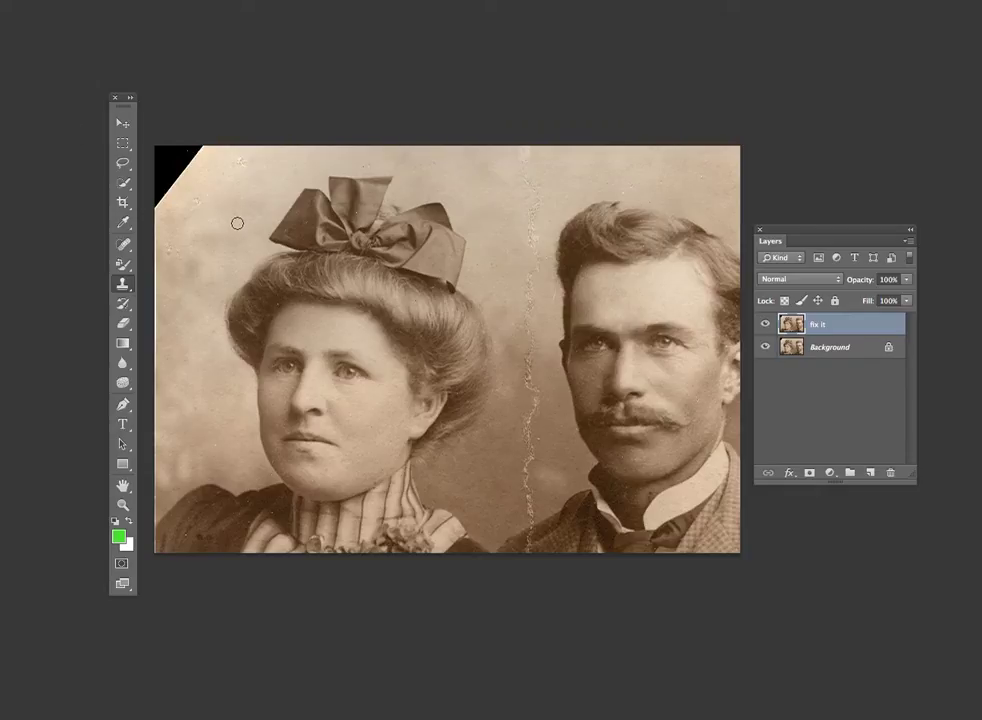
{"action": "key", "text": "bracketright"}
{"action": "key", "text": "bracketright"}
{"action": "left_click", "coordinate": [234, 199], "text": "alt"}
{"action": "mouse_move", "coordinate": [188, 180]}
{"action": "left_mouse_down"}
{"action": "mouse_move", "coordinate": [175, 169]}
{"action": "mouse_move", "coordinate": [180, 182]}
{"action": "mouse_move", "coordinate": [166, 195]}
{"action": "left_mouse_up"}
{"action": "key", "text": "ctrl+z"}
{"action": "mouse_move", "coordinate": [188, 162]}
{"action": "left_mouse_down"}
{"action": "mouse_move", "coordinate": [176, 160]}
{"action": "mouse_move", "coordinate": [188, 193]}
{"action": "left_mouse_up"}
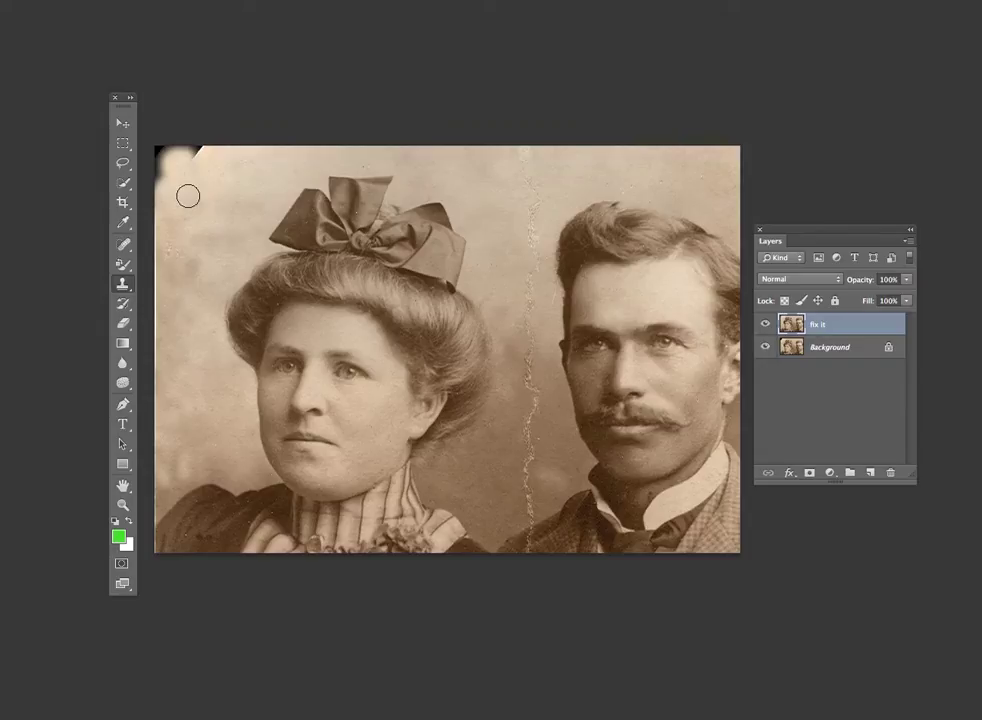
{"action": "left_click", "coordinate": [215, 212], "text": "alt"}
{"action": "mouse_move", "coordinate": [173, 186]}
{"action": "left_mouse_down"}
{"action": "mouse_move", "coordinate": [163, 151]}
{"action": "mouse_move", "coordinate": [202, 155]}
{"action": "left_mouse_up"}
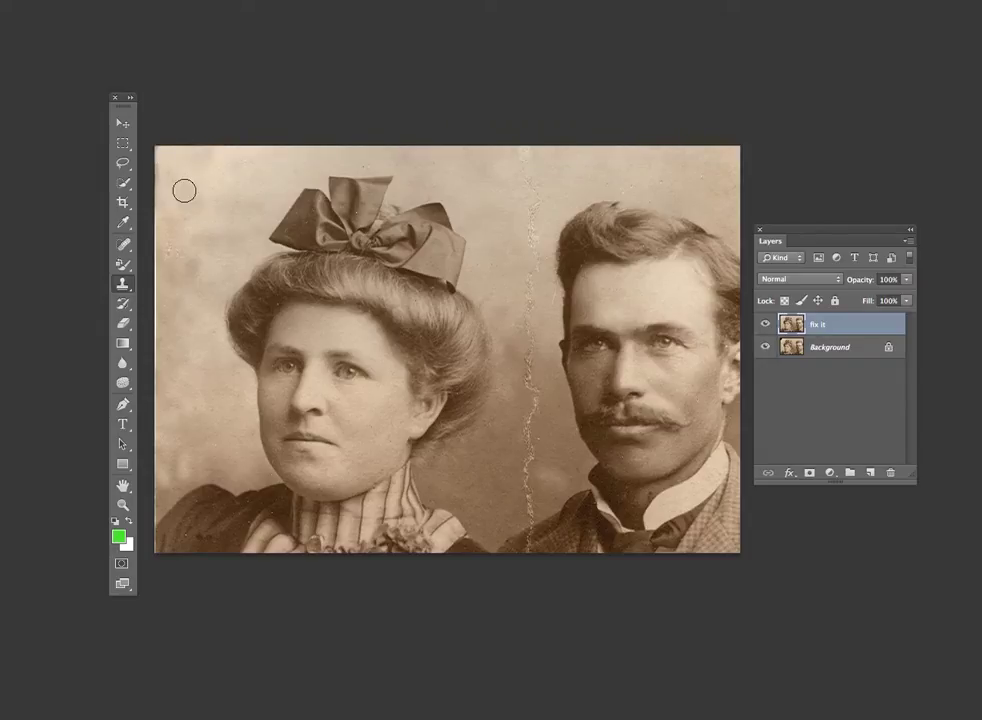
{"action": "left_click", "coordinate": [186, 188], "text": "alt"}
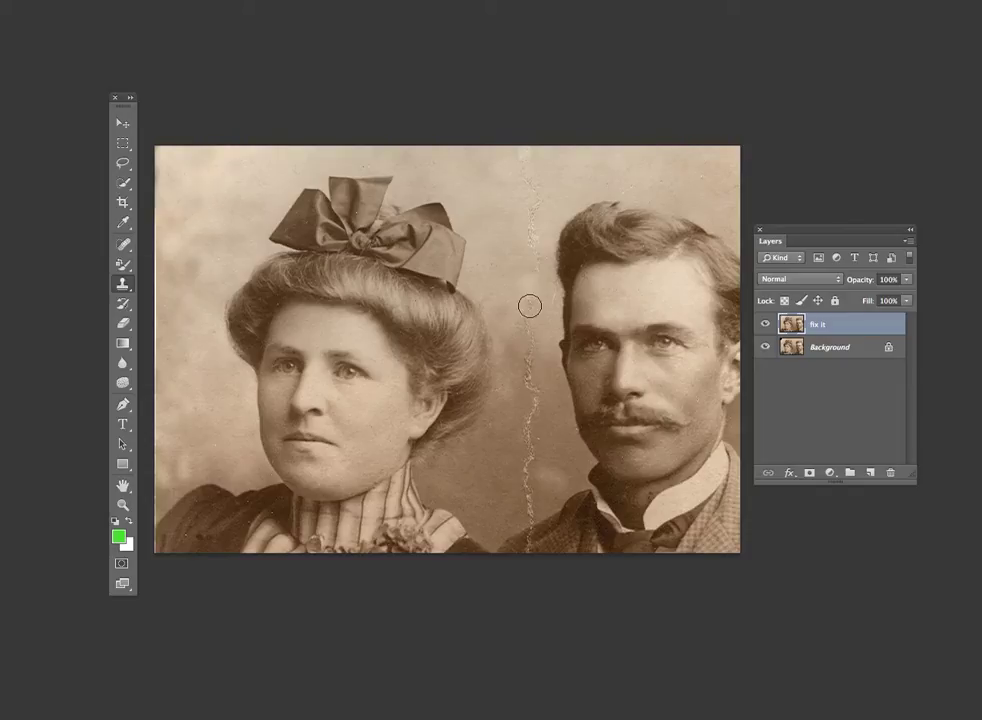
Remove the vertical crack between the couple along the full photo height with the Spot Healing Brush
{"action": "right_click", "coordinate": [124, 245]}
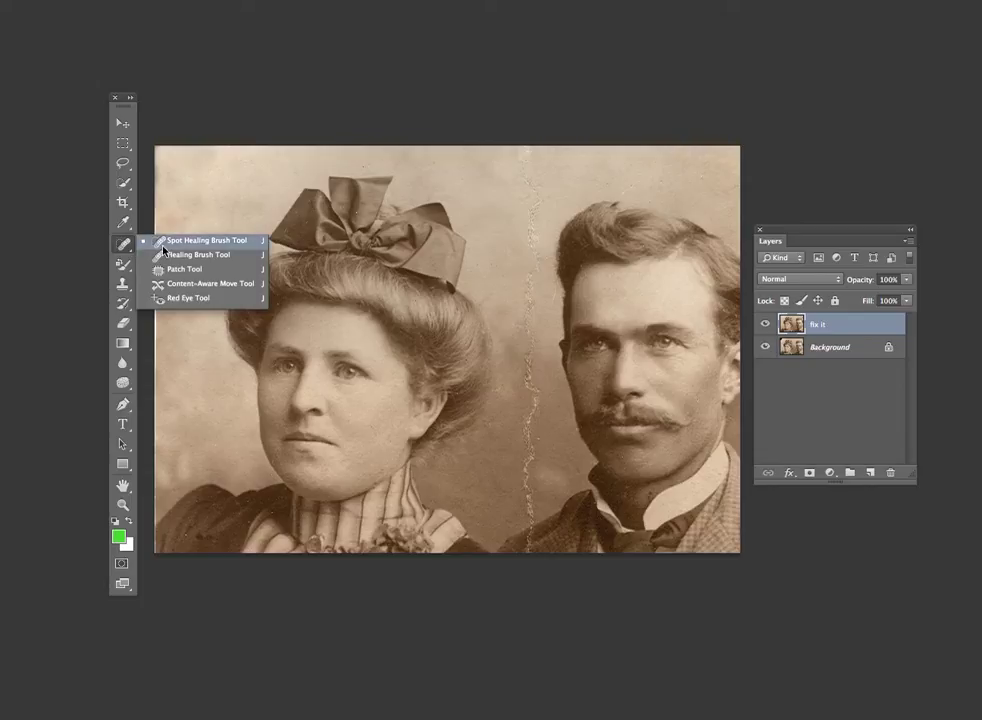
{"action": "left_click", "coordinate": [163, 246]}
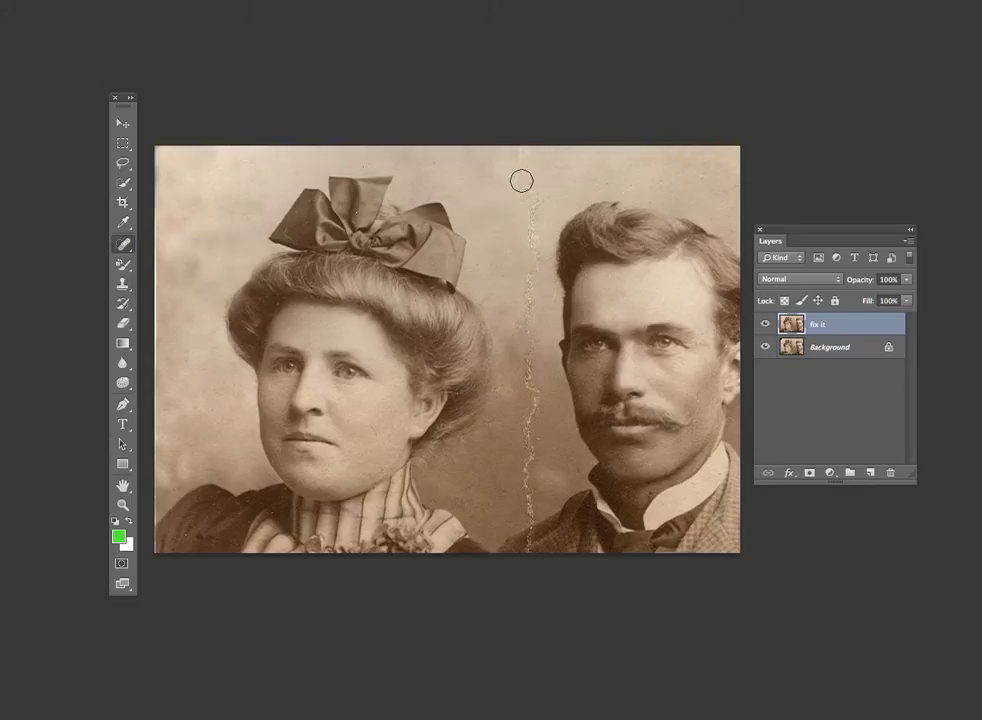
{"action": "mouse_move", "coordinate": [522, 156]}
{"action": "left_mouse_down"}
{"action": "mouse_move", "coordinate": [522, 200]}
{"action": "mouse_move", "coordinate": [537, 202]}
{"action": "mouse_move", "coordinate": [522, 272]}
{"action": "mouse_move", "coordinate": [526, 316]}
{"action": "left_mouse_up"}
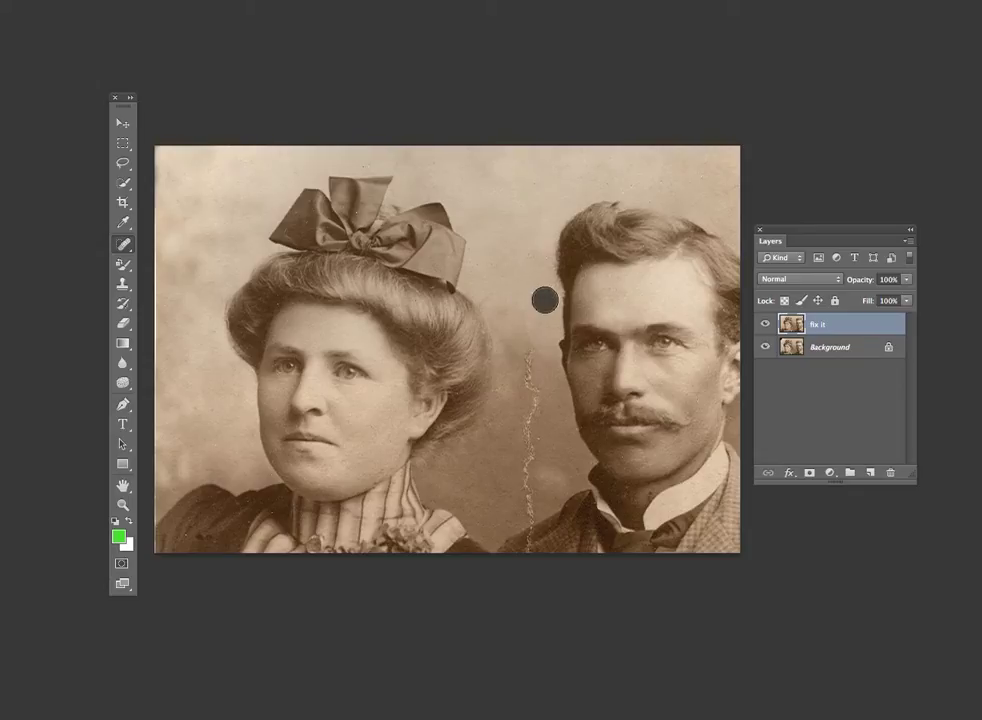
{"action": "left_click_drag", "start_coordinate": [524, 342], "coordinate": [527, 391]}
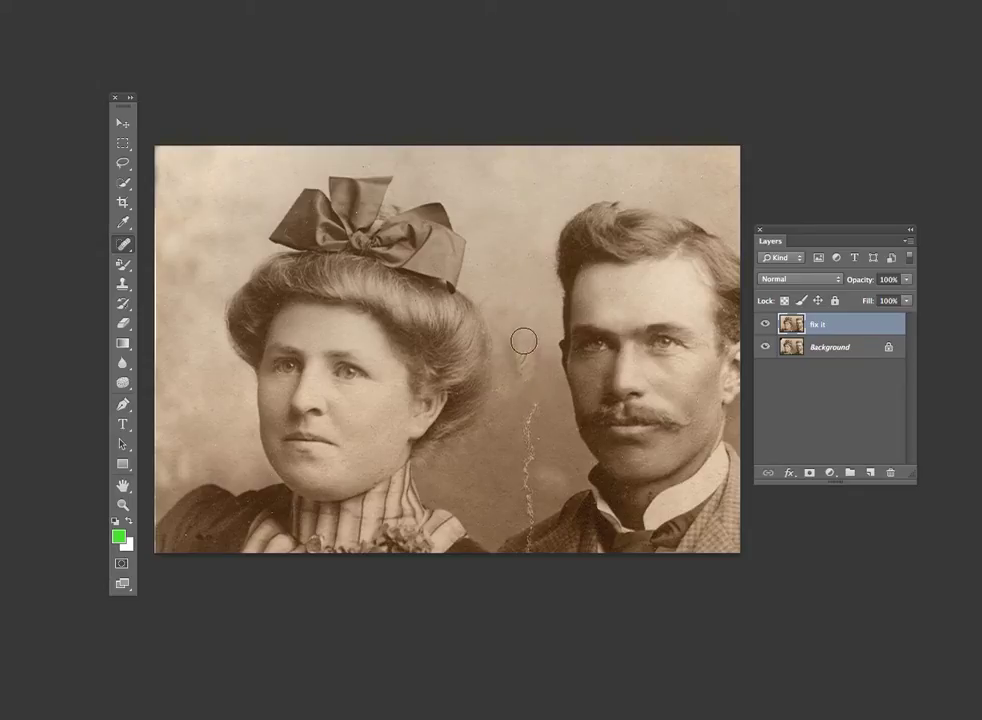
{"action": "key", "text": "ctrl+z"}
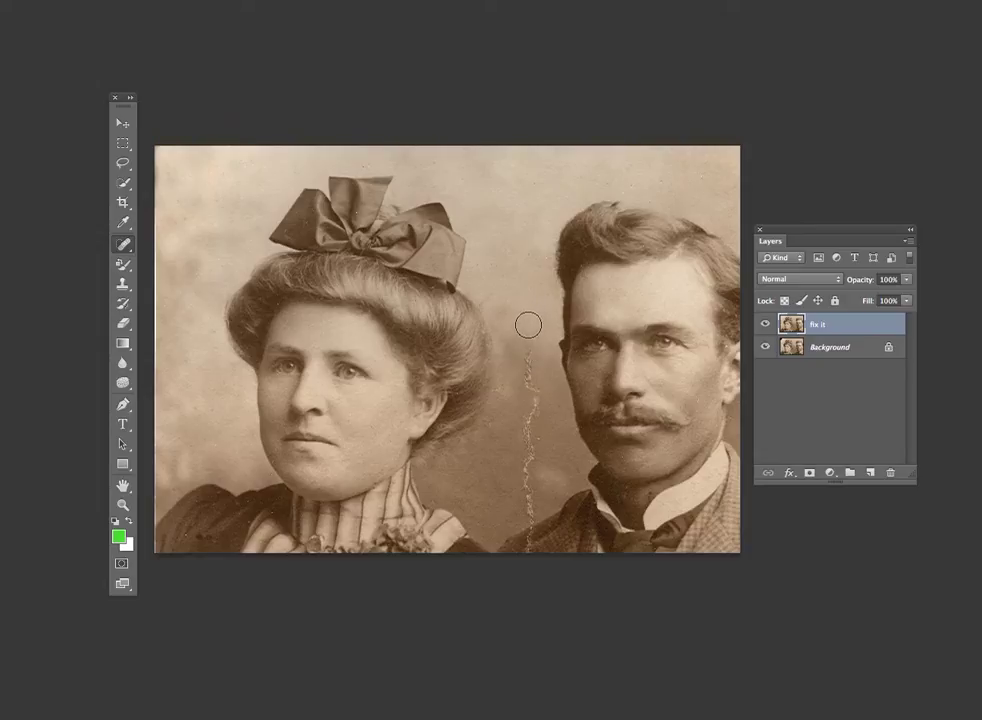
{"action": "left_click_drag", "start_coordinate": [530, 327], "coordinate": [528, 395]}
{"action": "mouse_move", "coordinate": [537, 395]}
{"action": "left_mouse_down"}
{"action": "mouse_move", "coordinate": [523, 429]}
{"action": "mouse_move", "coordinate": [524, 452]}
{"action": "mouse_move", "coordinate": [535, 440]}
{"action": "mouse_move", "coordinate": [526, 492]}
{"action": "left_mouse_up"}
{"action": "mouse_move", "coordinate": [530, 547]}
{"action": "left_mouse_down"}
{"action": "mouse_move", "coordinate": [531, 497]}
{"action": "mouse_move", "coordinate": [518, 510]}
{"action": "left_mouse_up"}
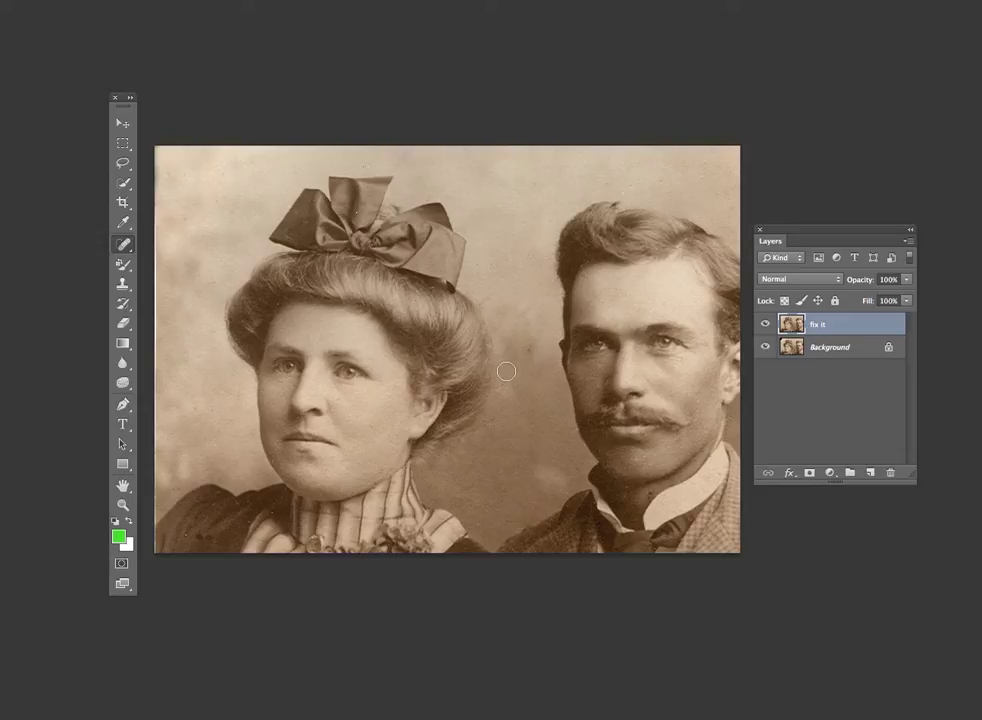
Clone clean backdrop over the dark blotches between the couple and spot-heal the blemish on the woman's hair bow
{"action": "left_click", "coordinate": [125, 285]}
{"action": "key", "text": "bracketright"}
{"action": "key", "text": "bracketright"}
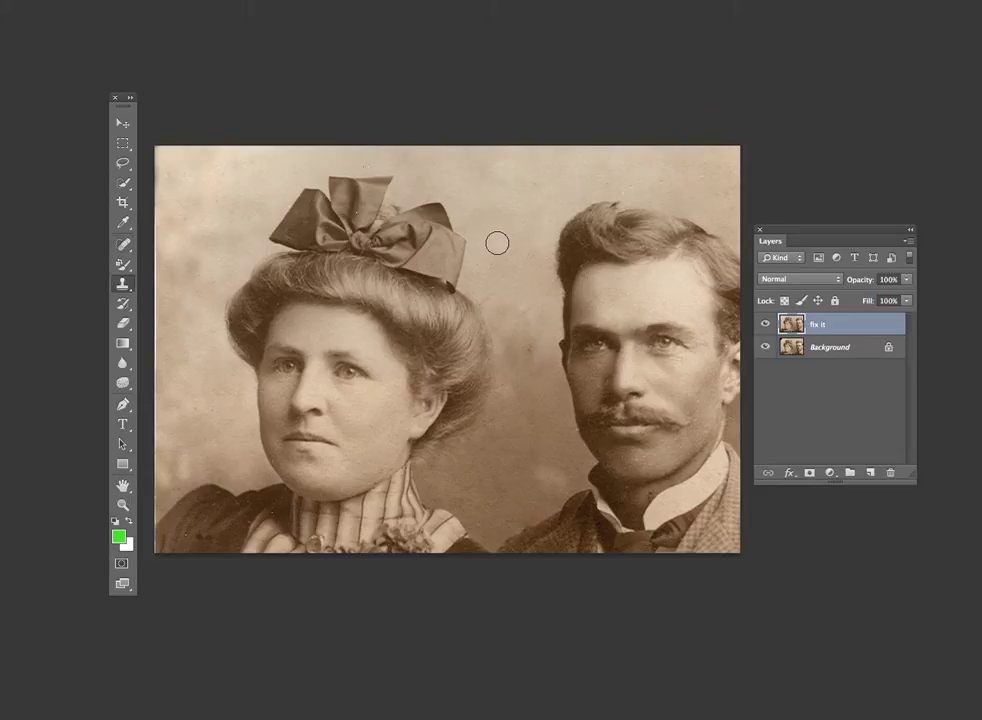
{"action": "left_click", "coordinate": [506, 248], "text": "alt"}
{"action": "mouse_move", "coordinate": [530, 331]}
{"action": "left_mouse_down"}
{"action": "mouse_move", "coordinate": [495, 287]}
{"action": "mouse_move", "coordinate": [515, 228]}
{"action": "mouse_move", "coordinate": [516, 238]}
{"action": "left_mouse_up"}
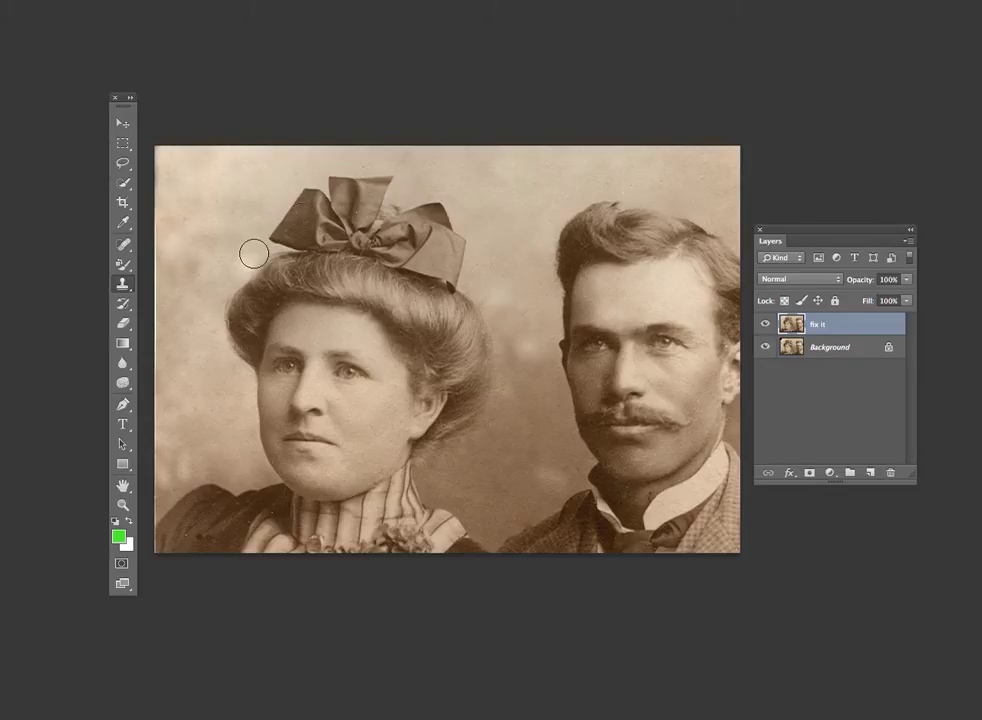
{"action": "left_click", "coordinate": [122, 244]}
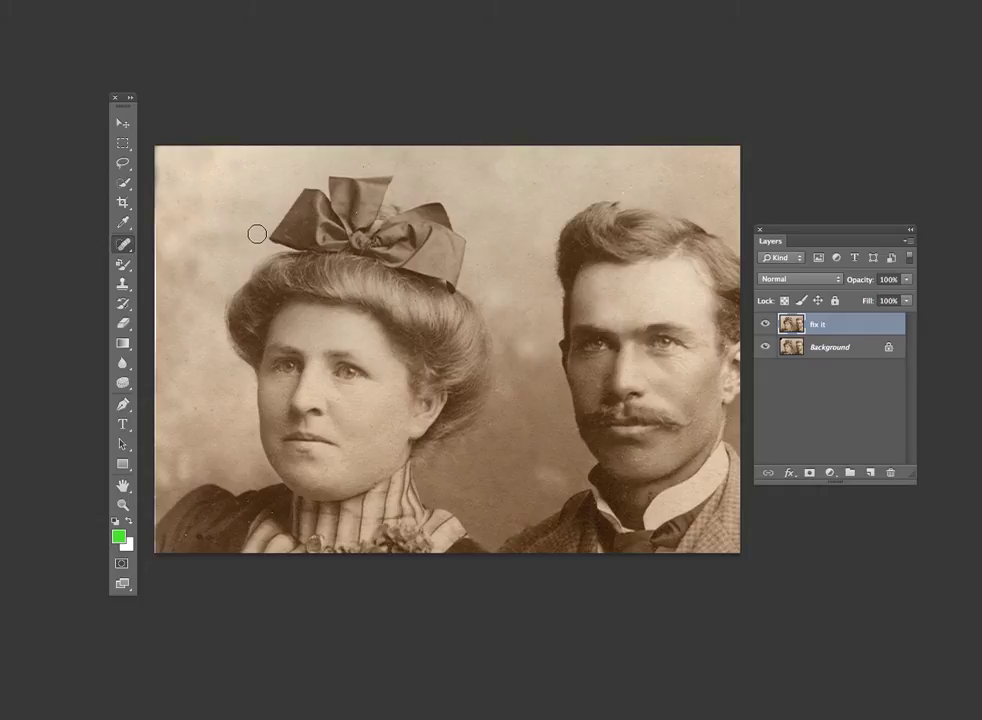
{"action": "left_click", "coordinate": [299, 216]}
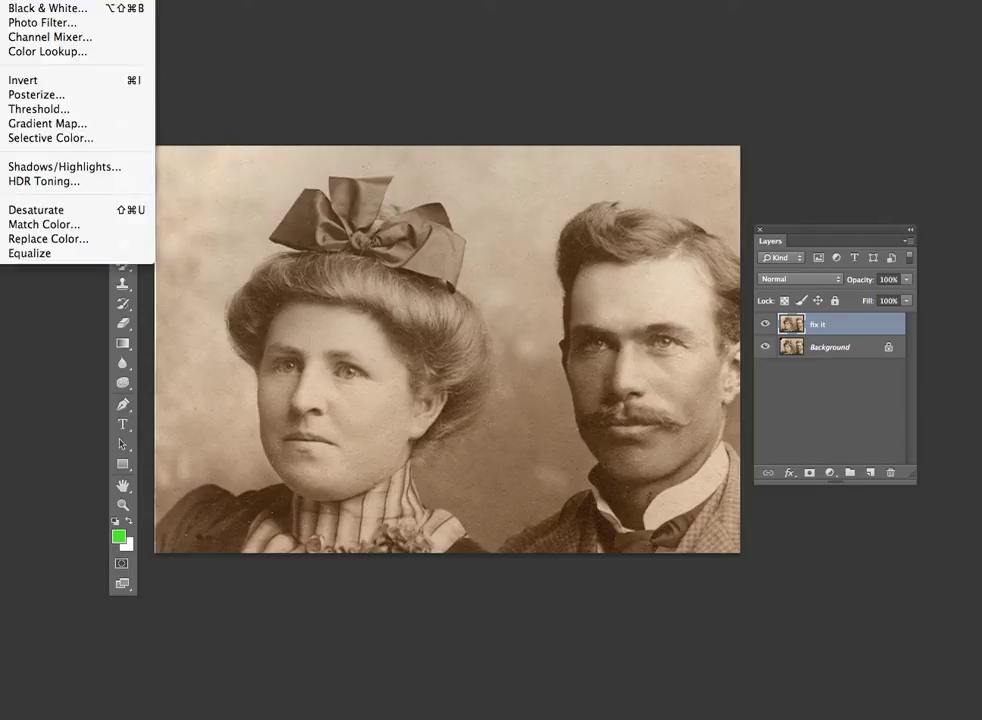
Desaturate the fix it layer and set its Levels input values to 17, 1.09 and 221
{"action": "left_click", "coordinate": [55, 210]}
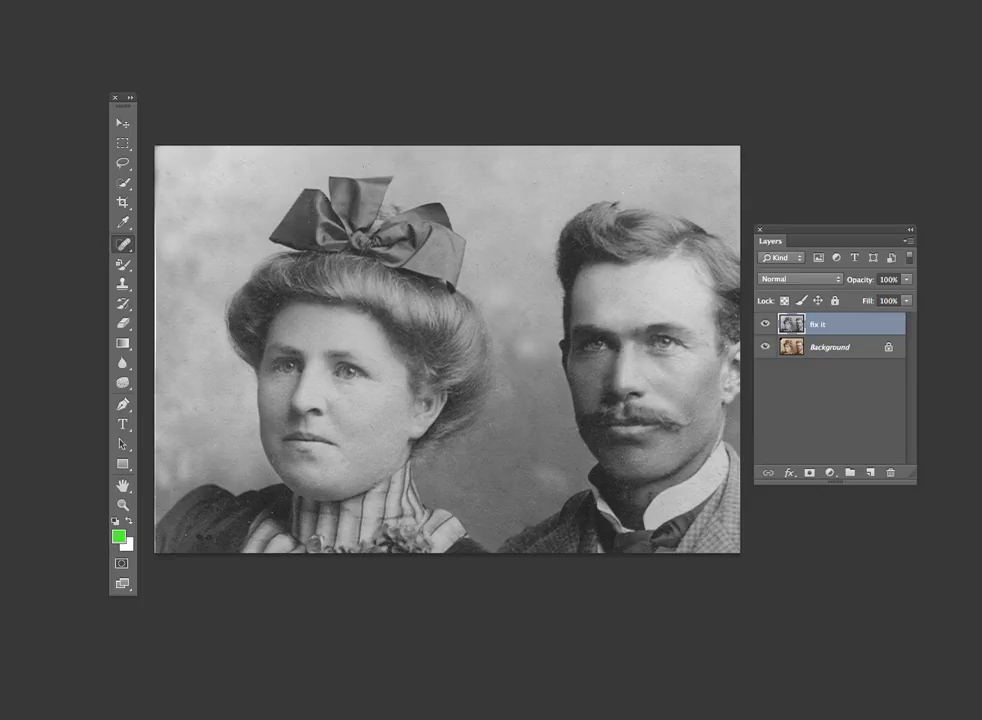
{"action": "key", "text": "super+l"}
{"action": "left_click_drag", "start_coordinate": [515, 200], "coordinate": [682, 34]}
{"action": "left_click_drag", "start_coordinate": [848, 198], "coordinate": [821, 198]}
{"action": "left_click_drag", "start_coordinate": [654, 197], "coordinate": [667, 198]}
{"action": "left_click_drag", "start_coordinate": [756, 28], "coordinate": [865, 133]}
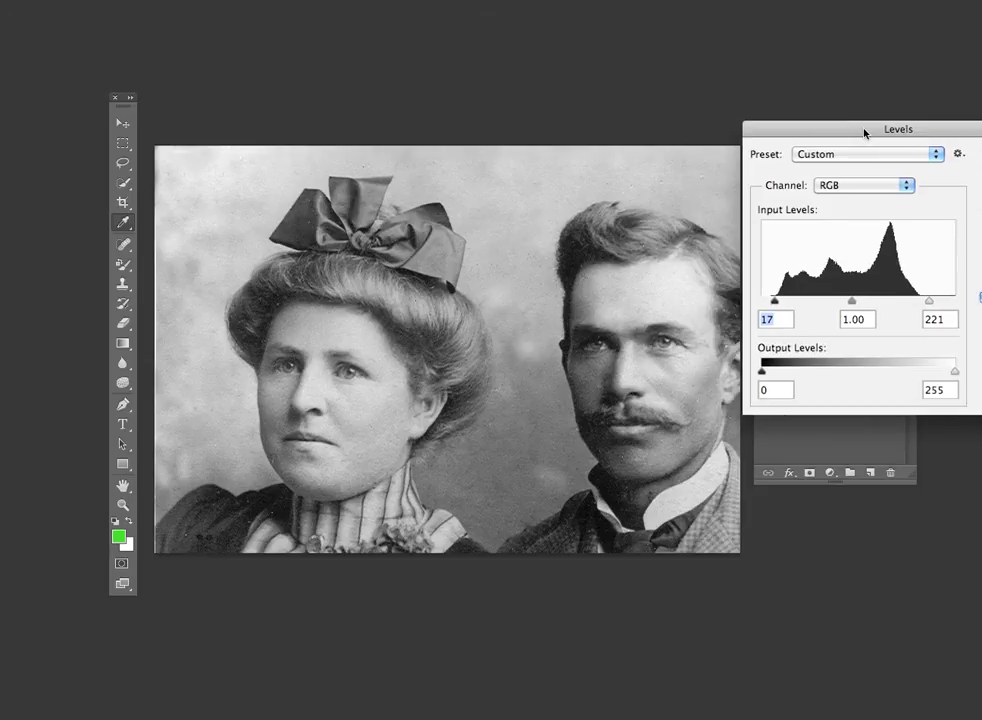
{"action": "left_click_drag", "start_coordinate": [853, 302], "coordinate": [849, 305]}
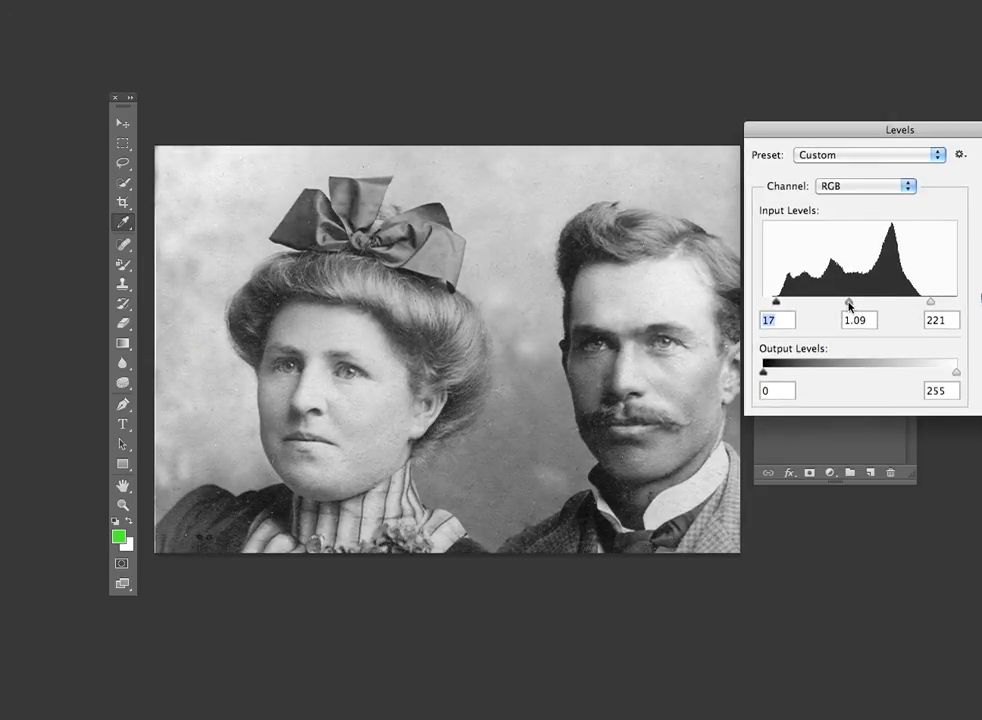
{"action": "key", "text": "Tab"}
{"action": "key", "text": "Return"}
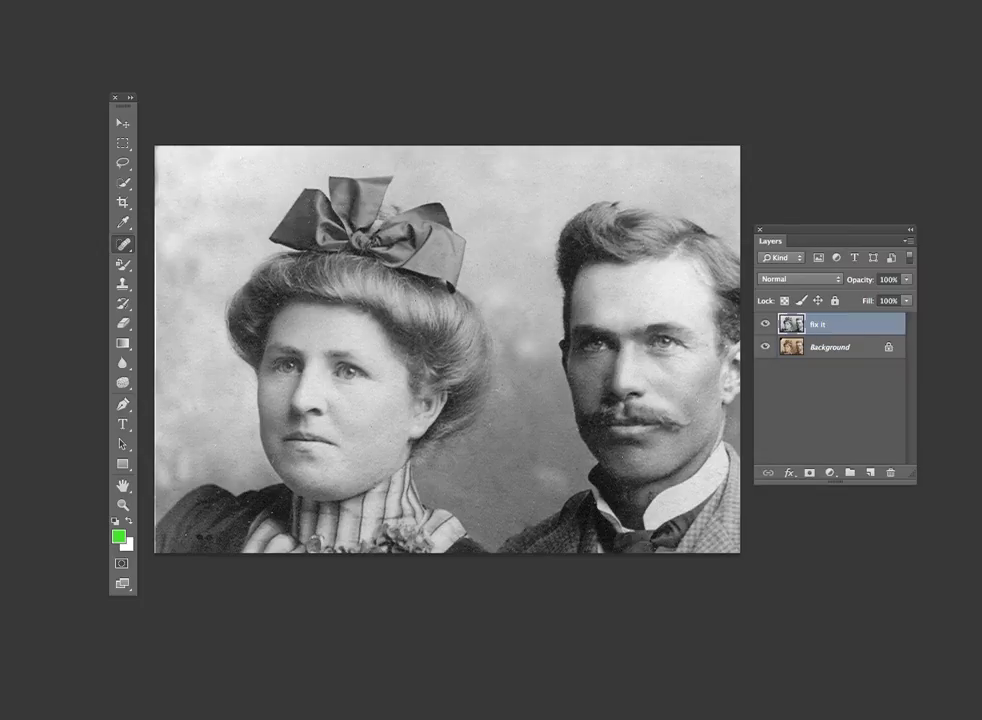
Add a Color Balance adjustment layer with midtones at Cyan–Red +38 and Yellow–Blue -28 for a sepia tone
{"action": "left_click_drag", "start_coordinate": [975, 72], "coordinate": [745, 92]}
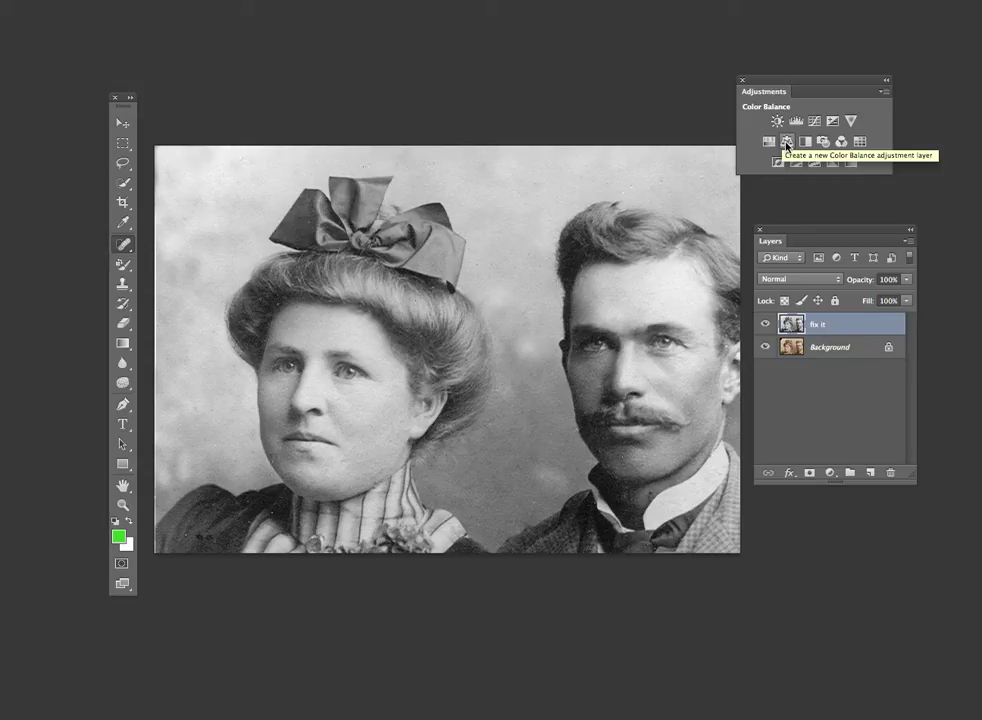
{"action": "left_click", "coordinate": [786, 142]}
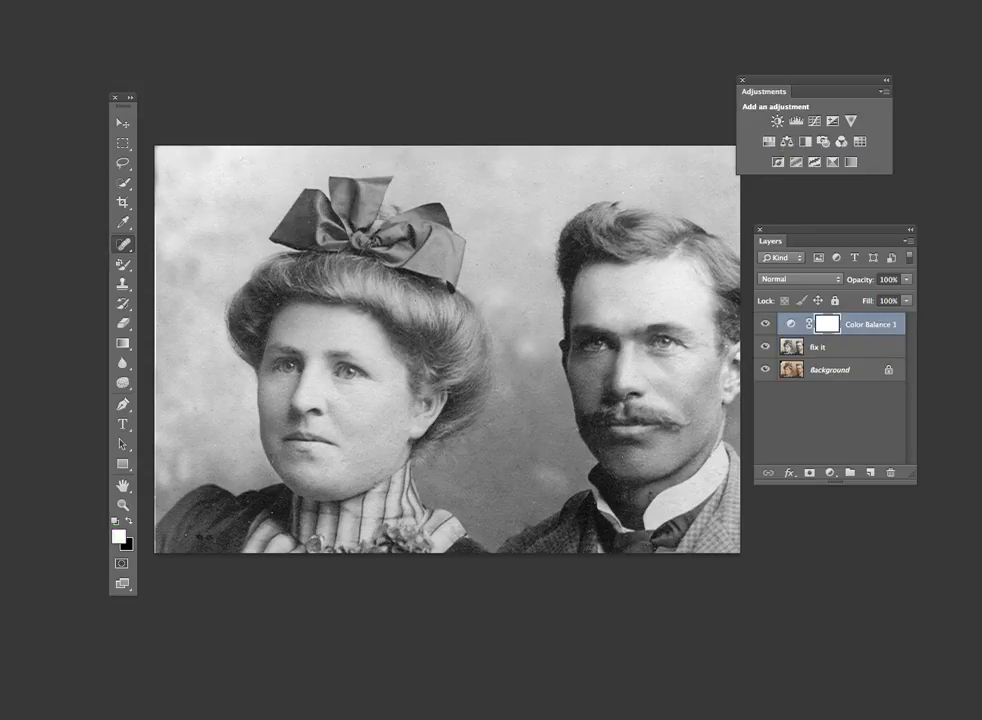
{"action": "left_click_drag", "start_coordinate": [622, 2], "coordinate": [444, 507]}
{"action": "left_click_drag", "start_coordinate": [505, 587], "coordinate": [517, 585]}
{"action": "mouse_move", "coordinate": [493, 634]}
{"action": "left_mouse_down"}
{"action": "mouse_move", "coordinate": [502, 633]}
{"action": "mouse_move", "coordinate": [483, 633]}
{"action": "left_mouse_up"}
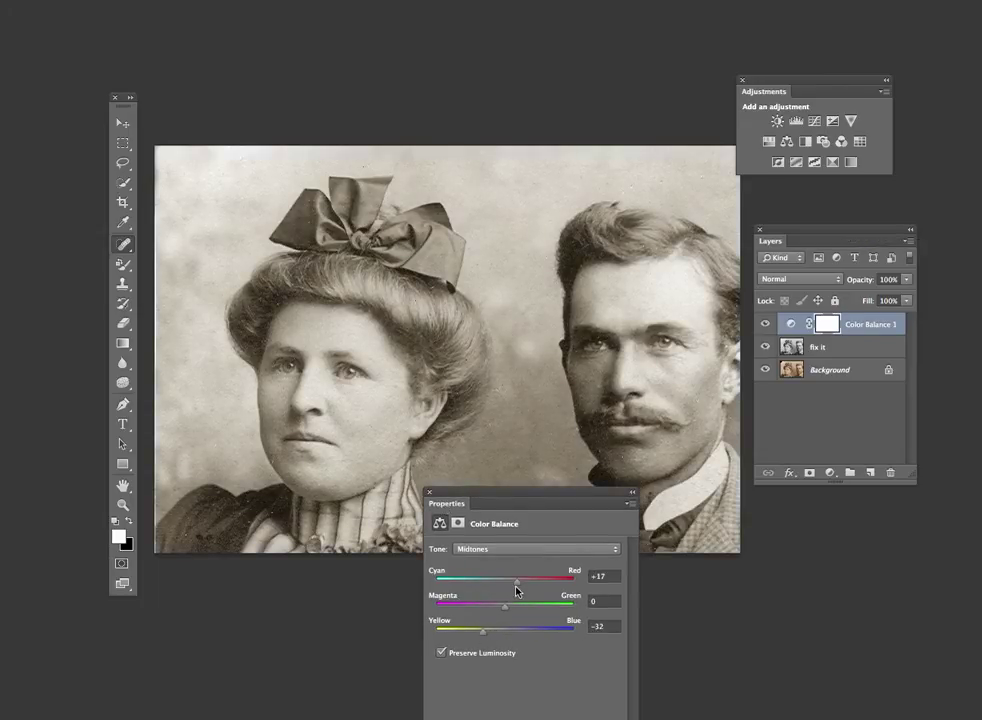
{"action": "left_click_drag", "start_coordinate": [528, 587], "coordinate": [531, 586]}
{"action": "mouse_move", "coordinate": [483, 636]}
{"action": "left_mouse_down"}
{"action": "mouse_move", "coordinate": [470, 634]}
{"action": "mouse_move", "coordinate": [489, 634]}
{"action": "left_mouse_up"}
{"action": "left_click", "coordinate": [480, 551]}
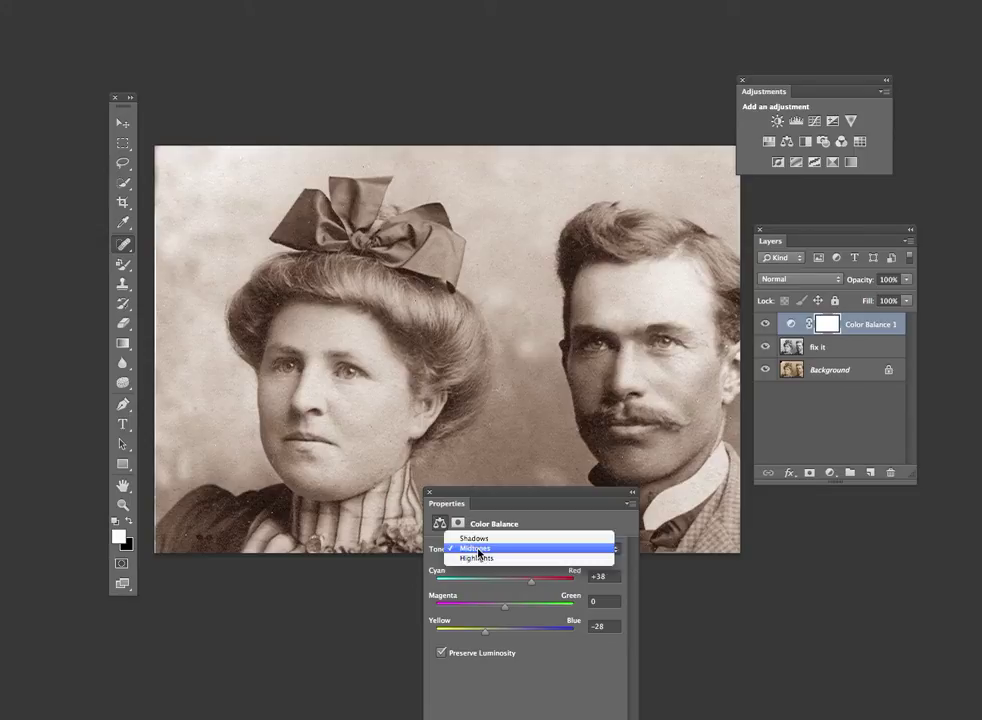
{"action": "left_click", "coordinate": [478, 551]}
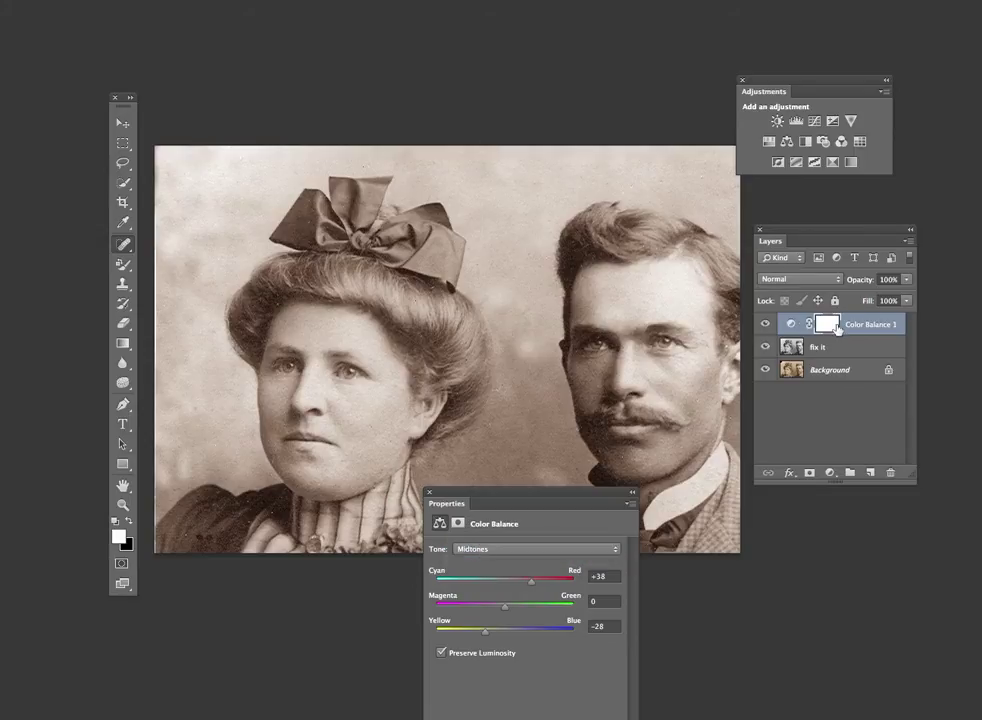
Toggle the visibility of the Color Balance 1 and fix it layers to compare the restored photo with the original
{"action": "left_click", "coordinate": [765, 325]}
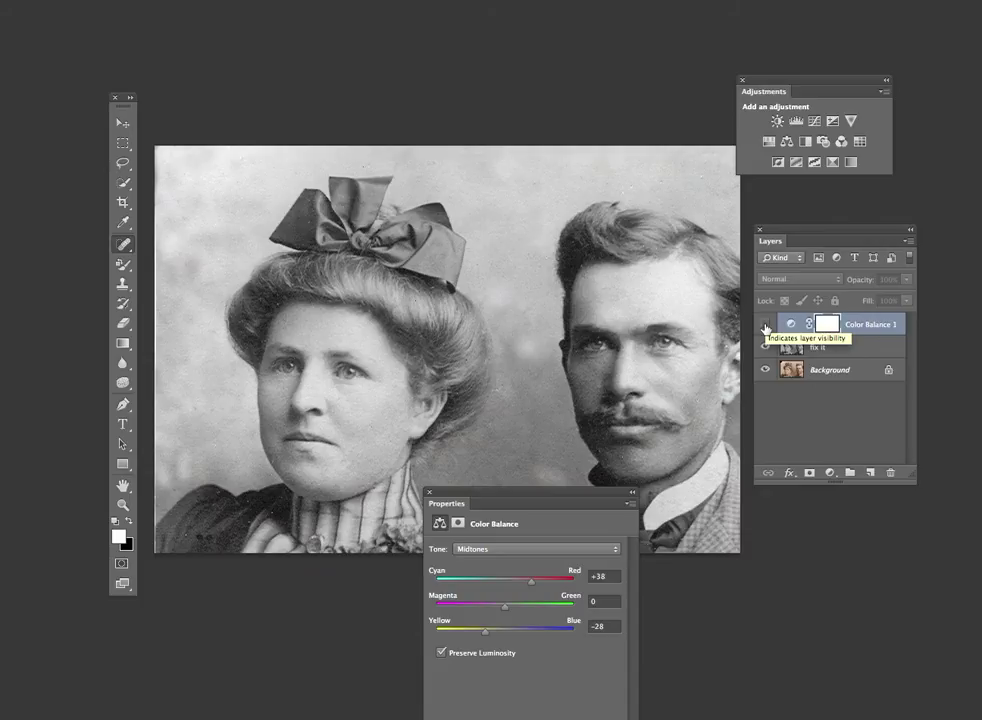
{"action": "left_click", "coordinate": [765, 325]}
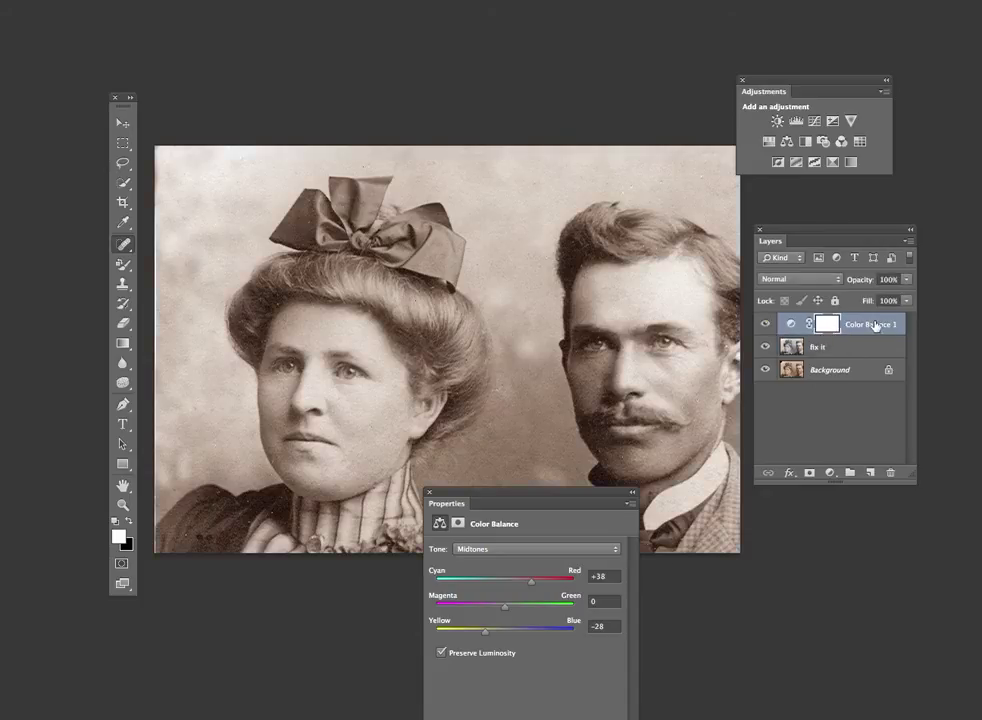
{"action": "left_click", "coordinate": [766, 347]}
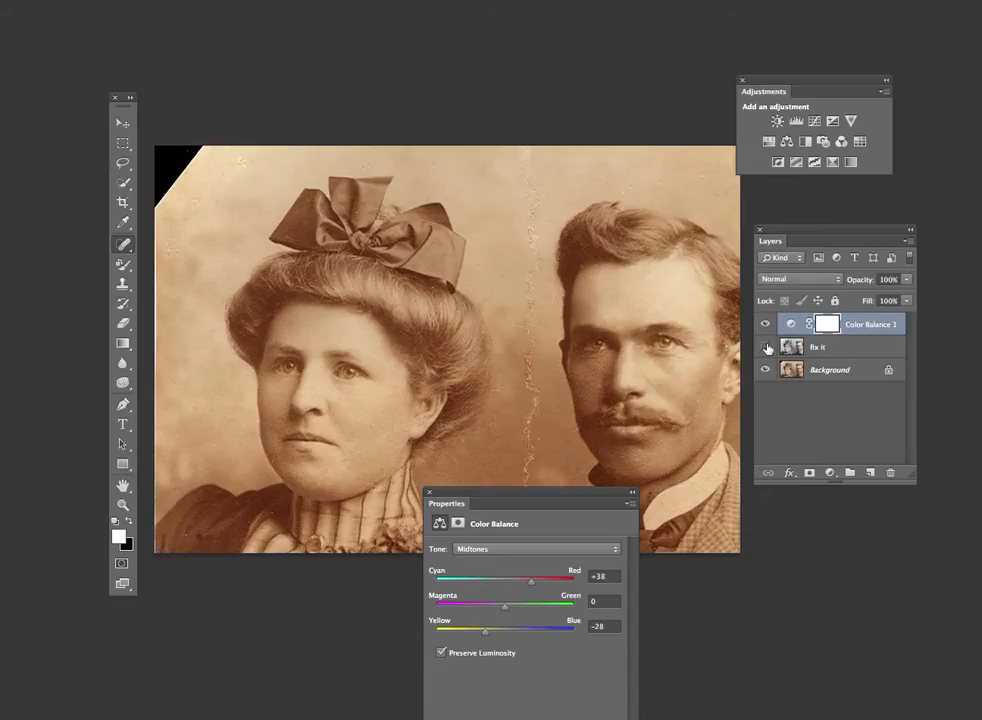
{"action": "left_click", "coordinate": [765, 325]}
{"action": "left_click_drag", "start_coordinate": [765, 325], "coordinate": [766, 347]}
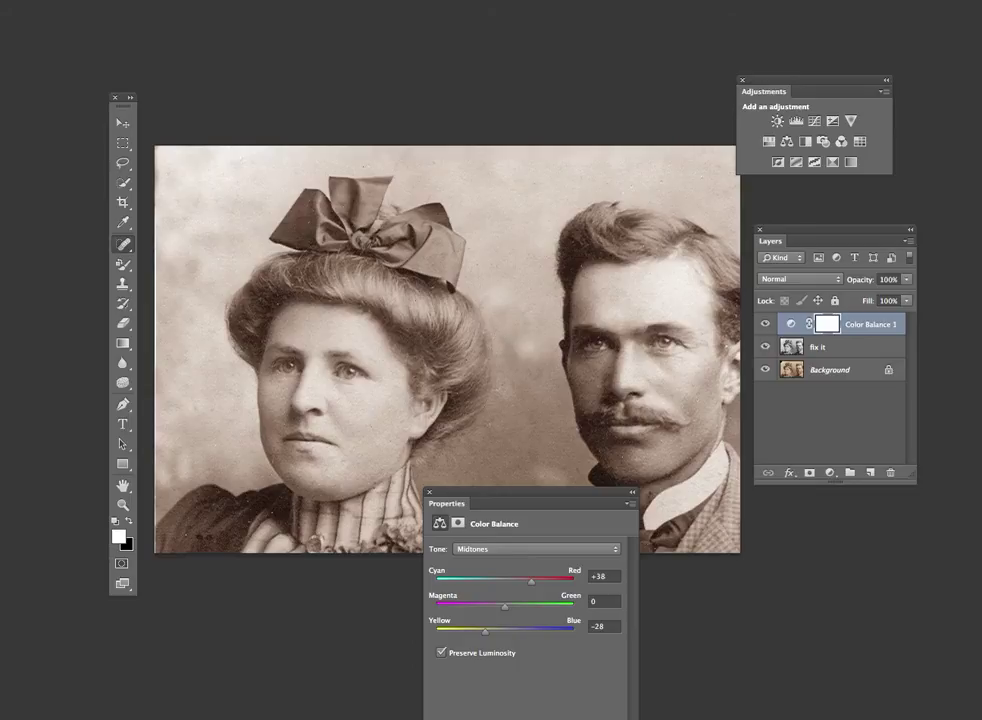
{"action": "left_click", "coordinate": [25, 0]}
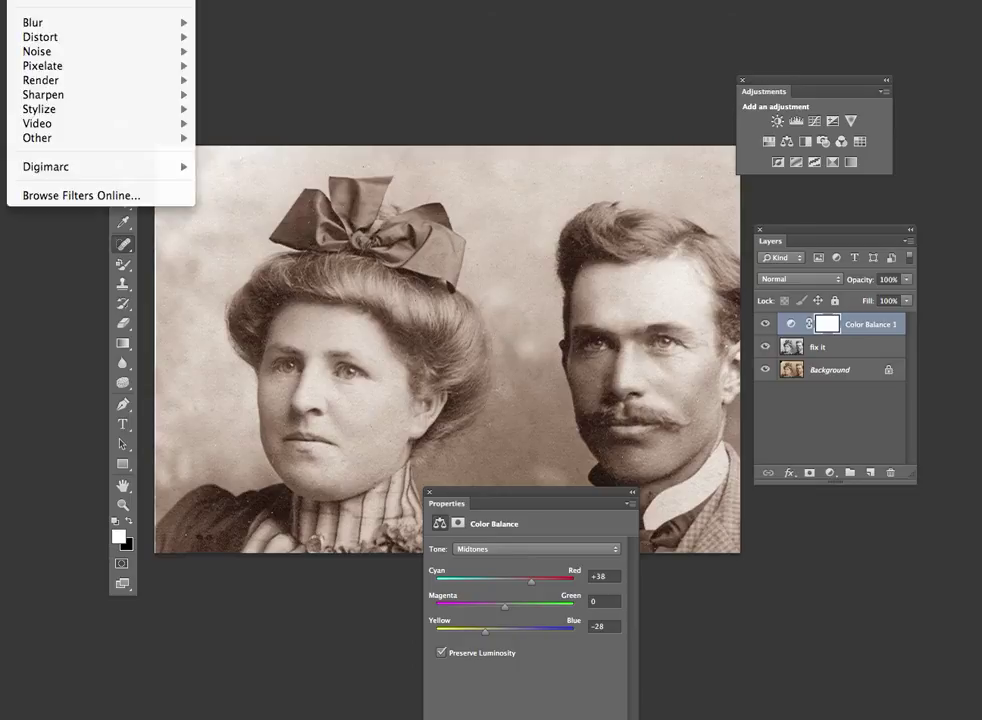
{"action": "mouse_move", "coordinate": [52, 94]}
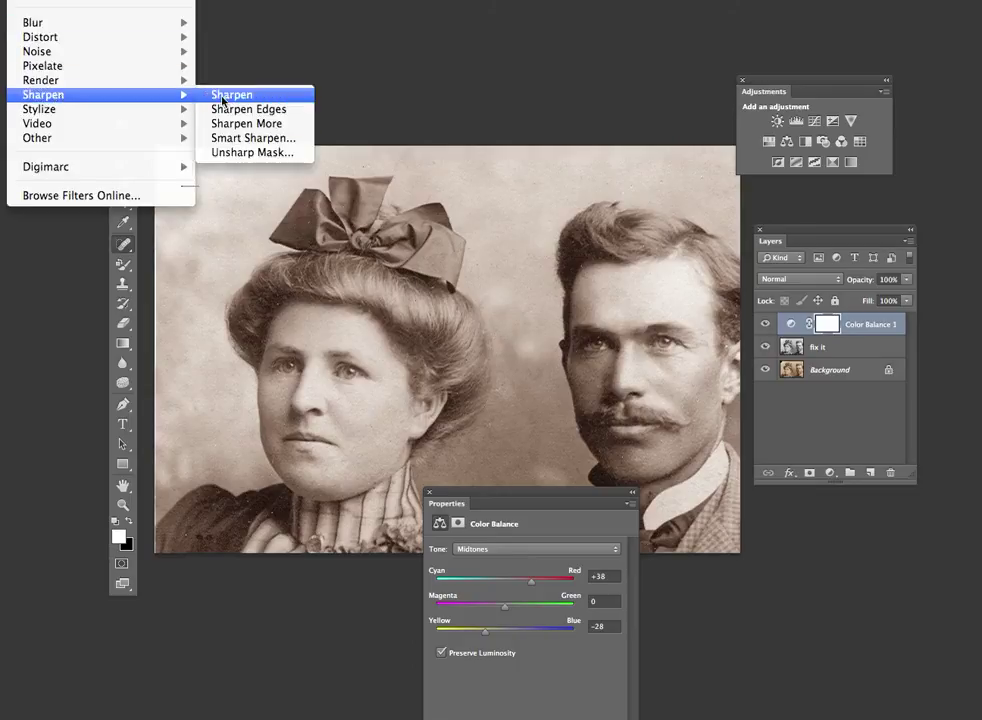
{"action": "left_click", "coordinate": [241, 153]}
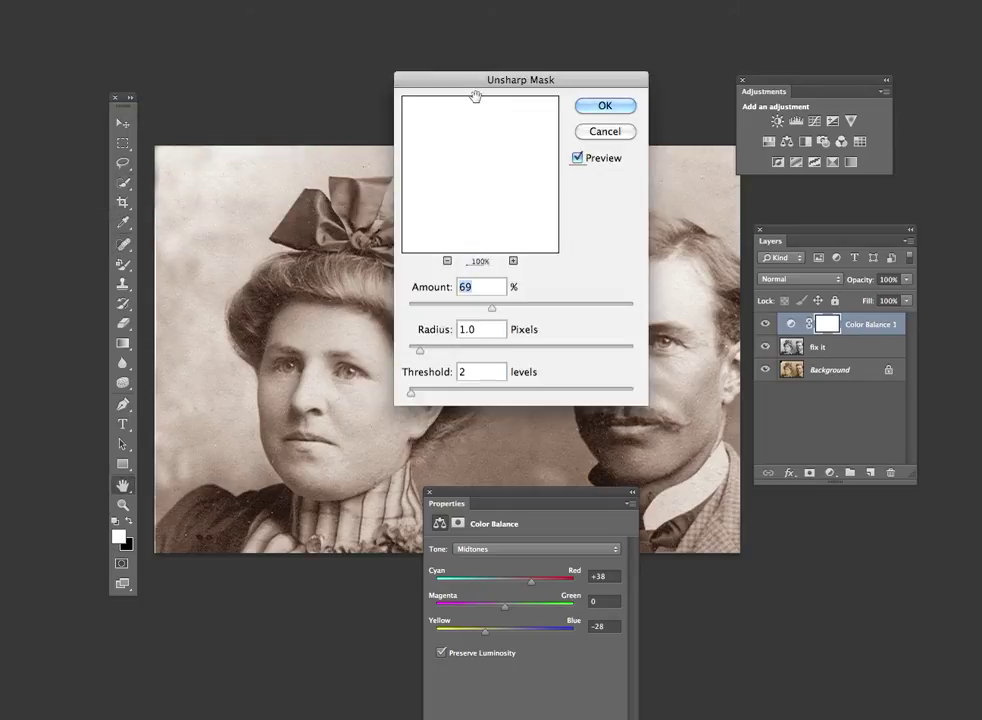
{"action": "left_click", "coordinate": [593, 131]}
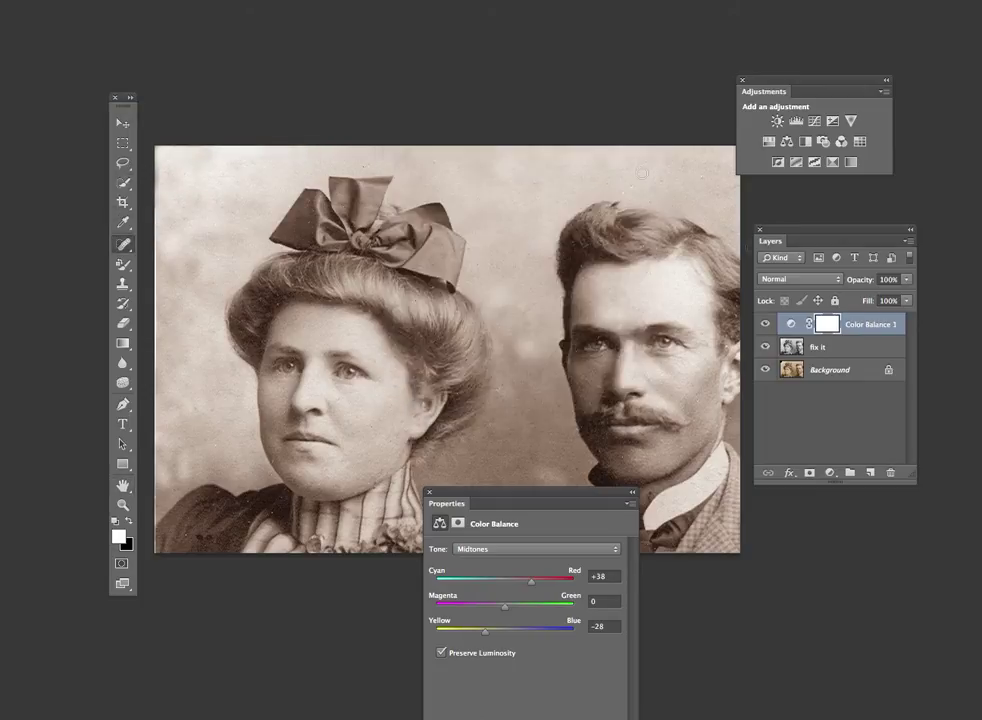
Try Unsharp Mask on the fix it layer with amount 63%, radius 3.8 pixels and threshold 0, without applying it
{"action": "left_click", "coordinate": [827, 349]}
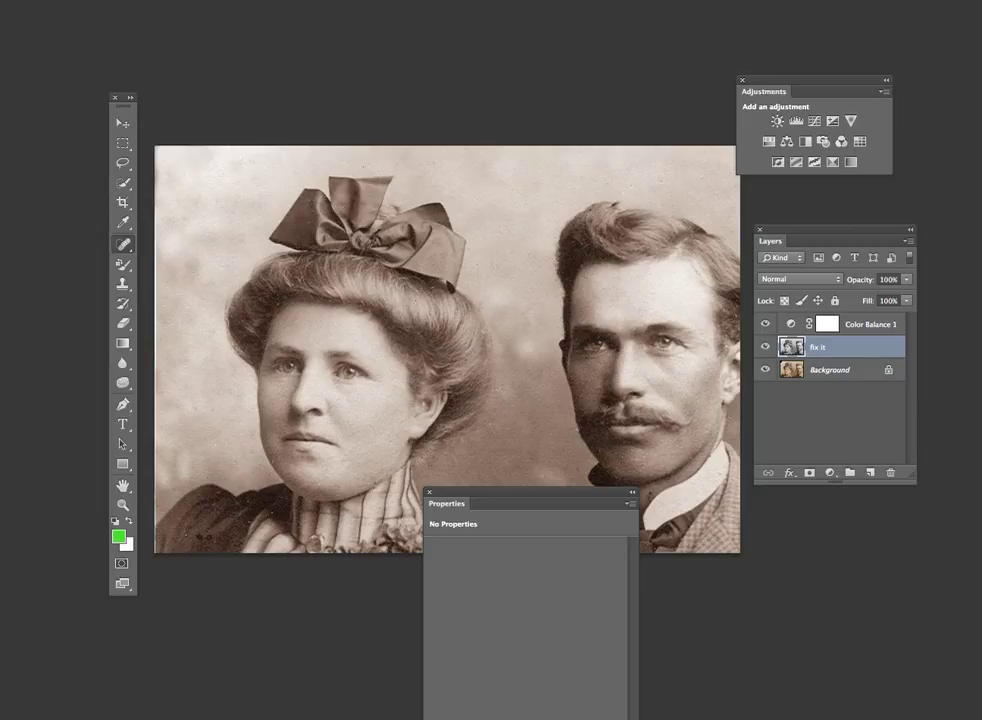
{"action": "left_click", "coordinate": [27, 0]}
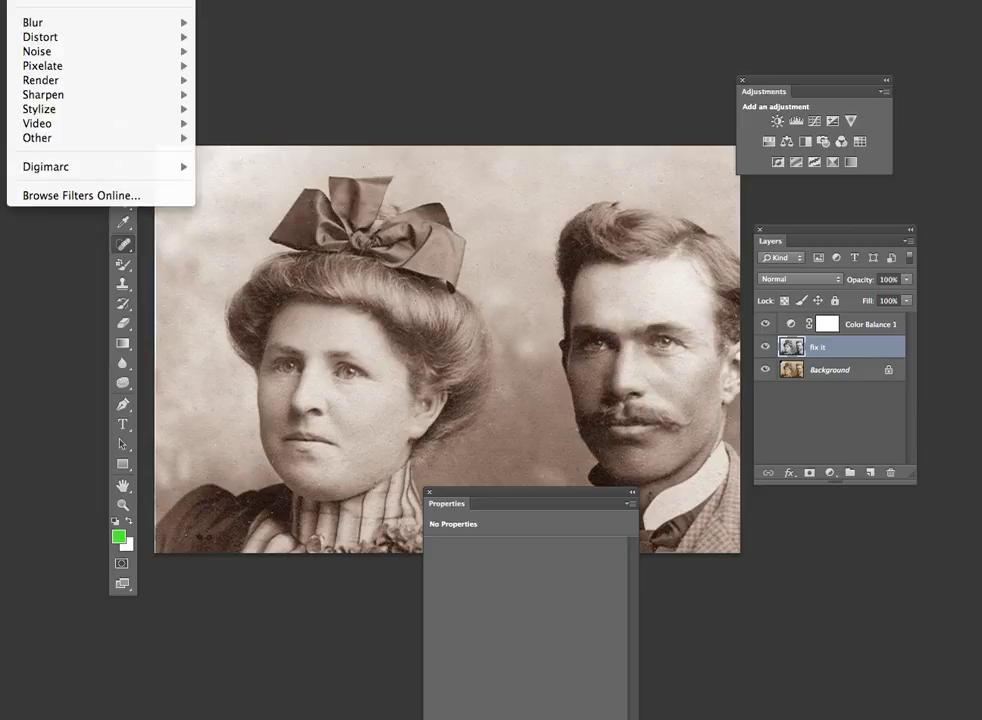
{"action": "mouse_move", "coordinate": [183, 95]}
{"action": "left_click", "coordinate": [210, 152]}
{"action": "left_click_drag", "start_coordinate": [521, 79], "coordinate": [810, 219]}
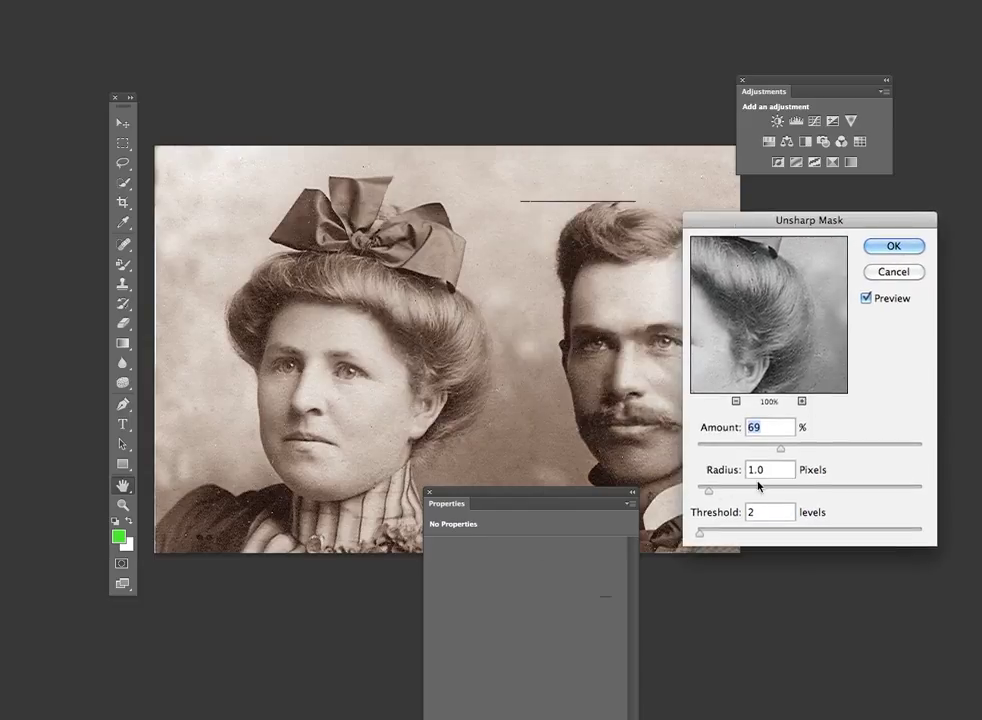
{"action": "left_click_drag", "start_coordinate": [700, 532], "coordinate": [702, 491]}
{"action": "left_click_drag", "start_coordinate": [781, 449], "coordinate": [752, 449]}
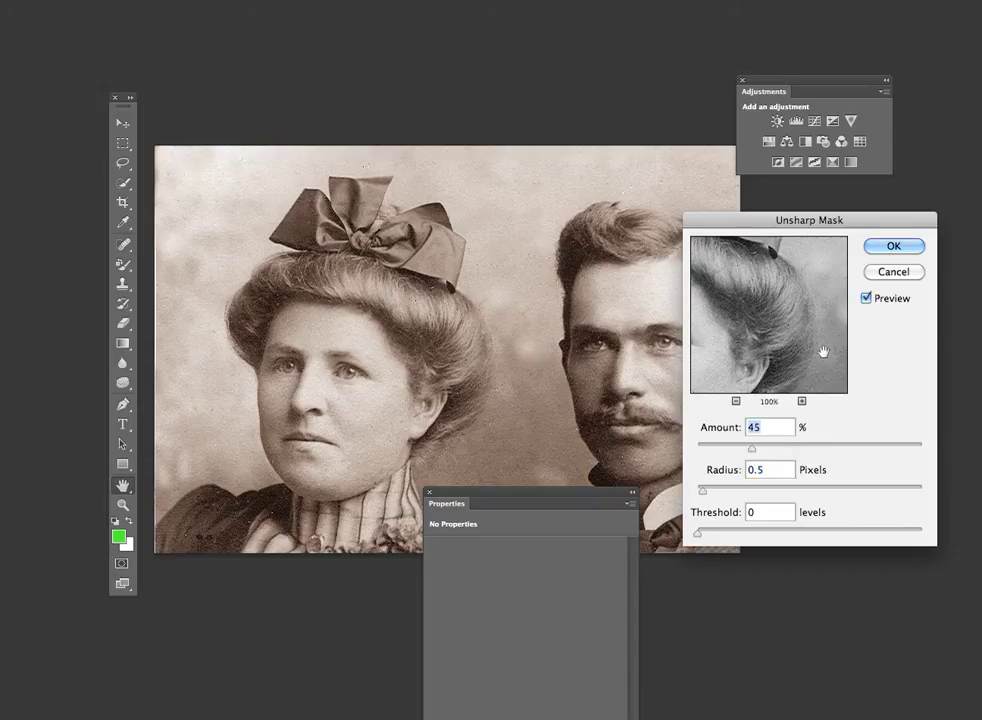
{"action": "left_click_drag", "start_coordinate": [702, 491], "coordinate": [746, 491]}
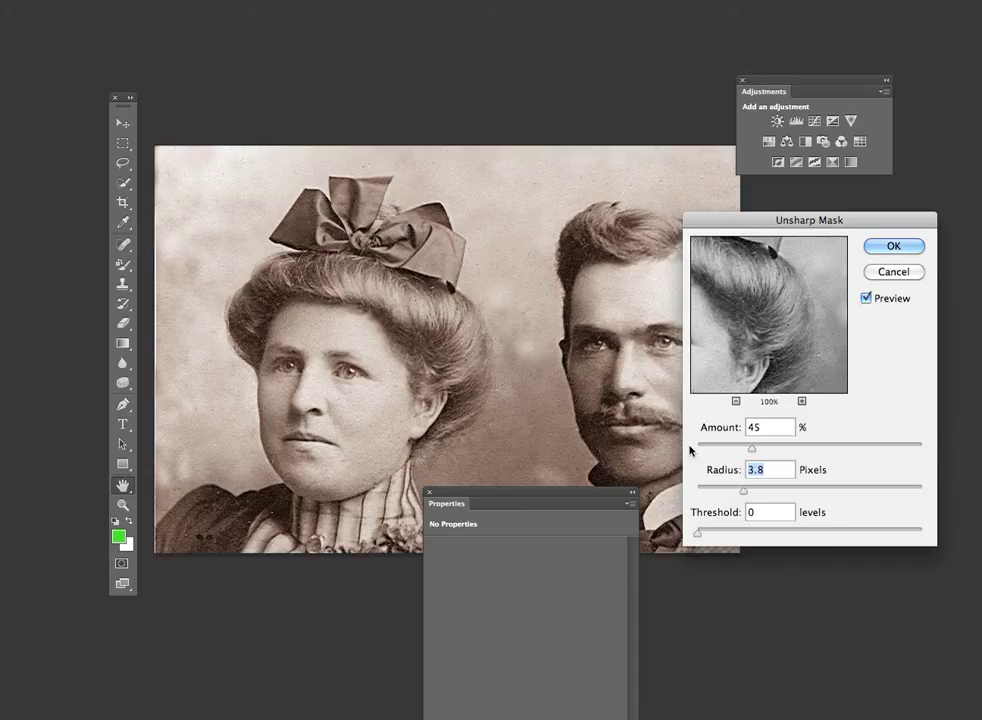
{"action": "mouse_move", "coordinate": [755, 451]}
{"action": "left_mouse_down"}
{"action": "mouse_move", "coordinate": [800, 452]}
{"action": "mouse_move", "coordinate": [773, 450]}
{"action": "left_mouse_up"}
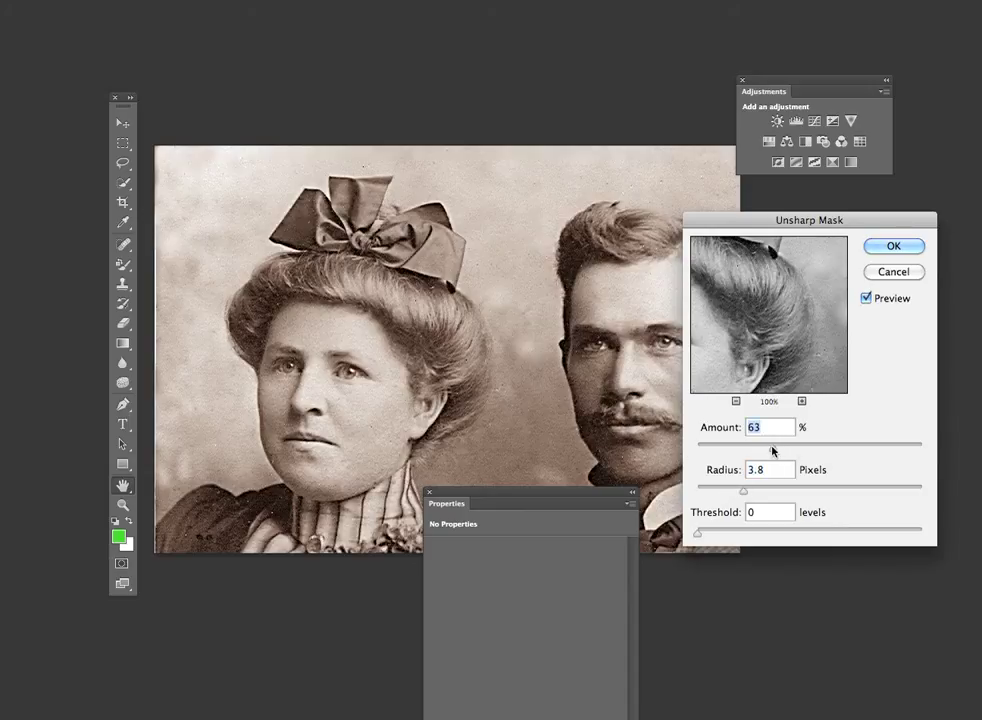
{"action": "left_click", "coordinate": [893, 272]}
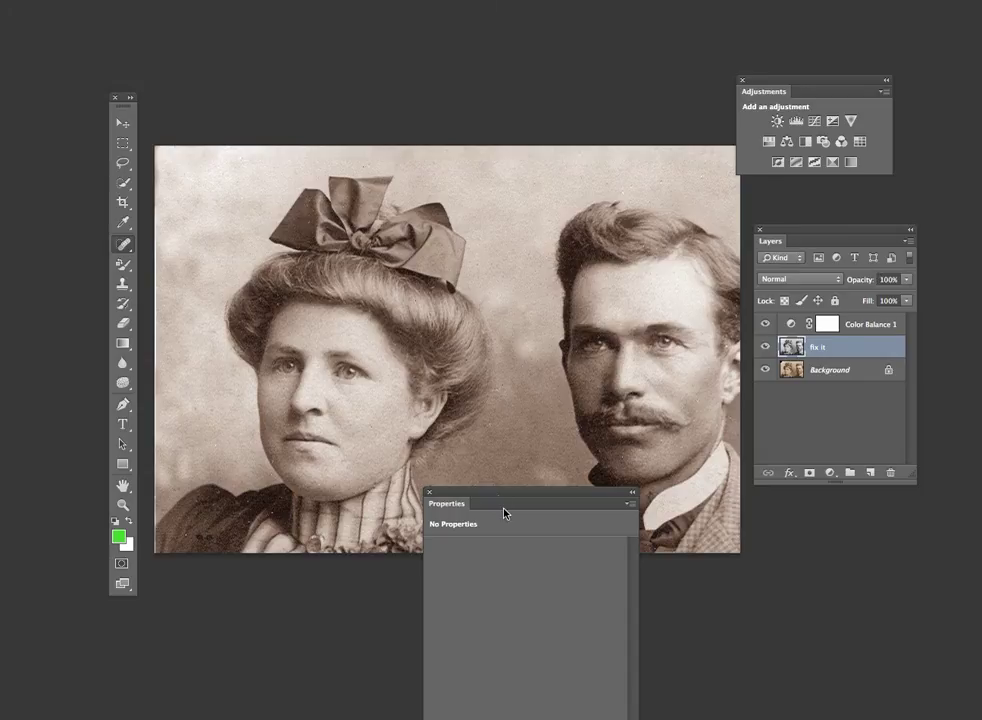
Move the Properties panel clear of the photo and compare before and after by hiding and reshowing the two upper layers
{"action": "left_click_drag", "start_coordinate": [497, 497], "coordinate": [822, 512]}
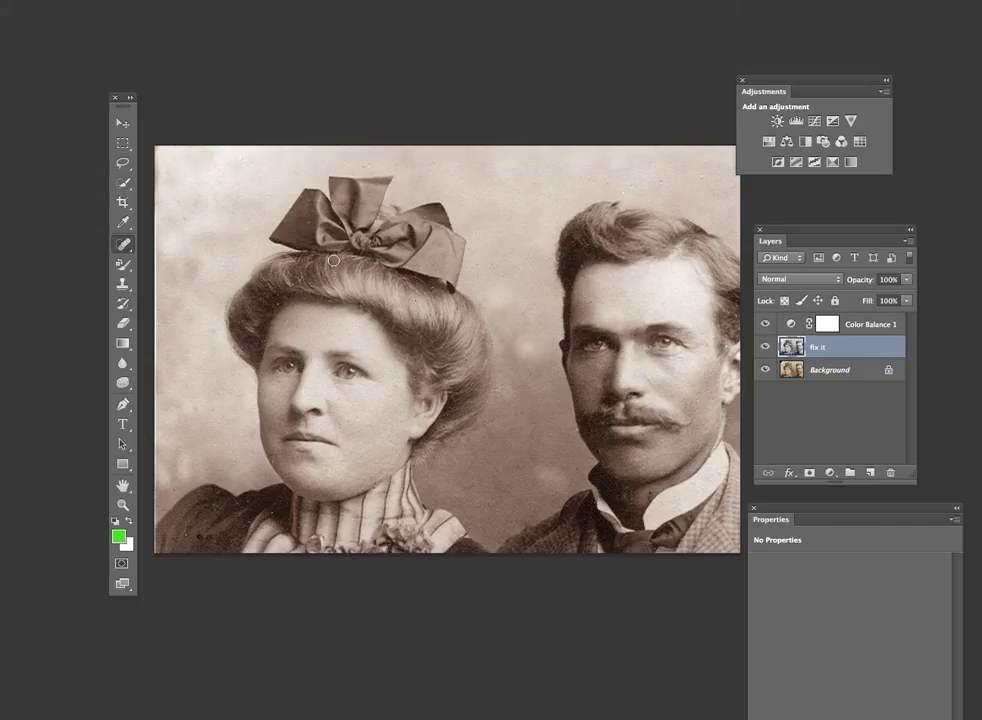
{"action": "left_click_drag", "start_coordinate": [765, 347], "coordinate": [764, 324]}
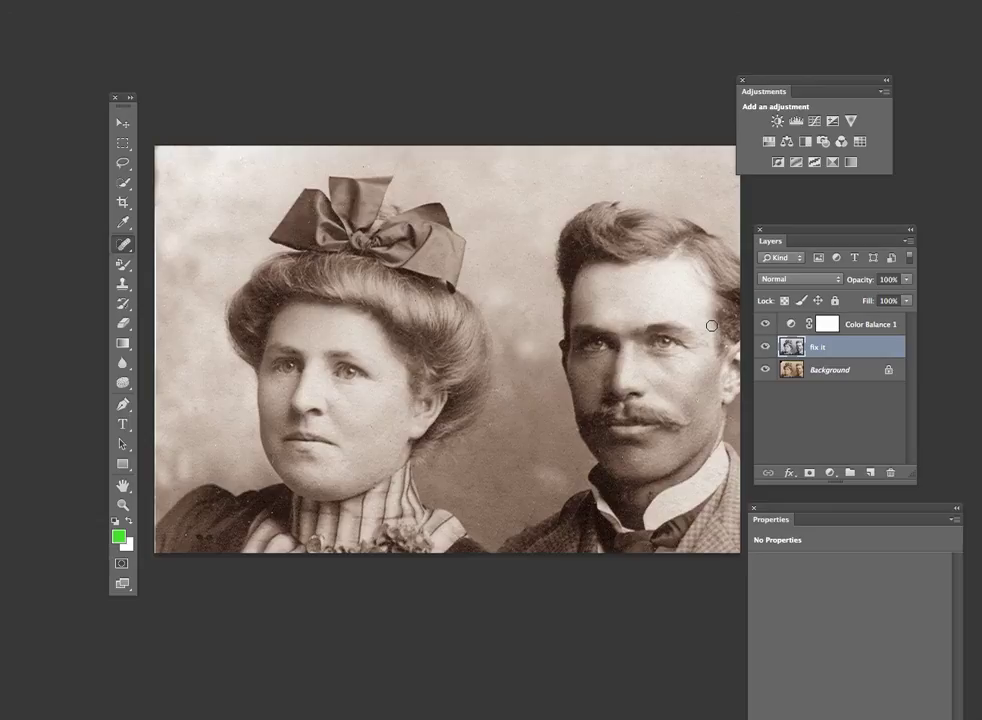